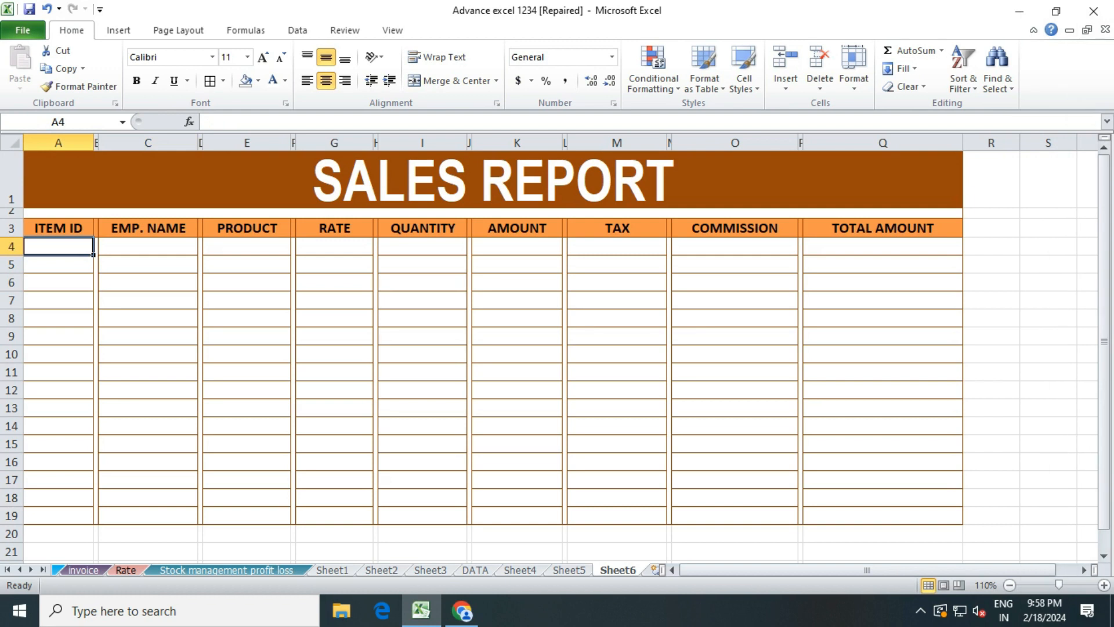
Fill row 4 of the sales report with item ID 1001, the employee's name and the product Moniter
text(1001)
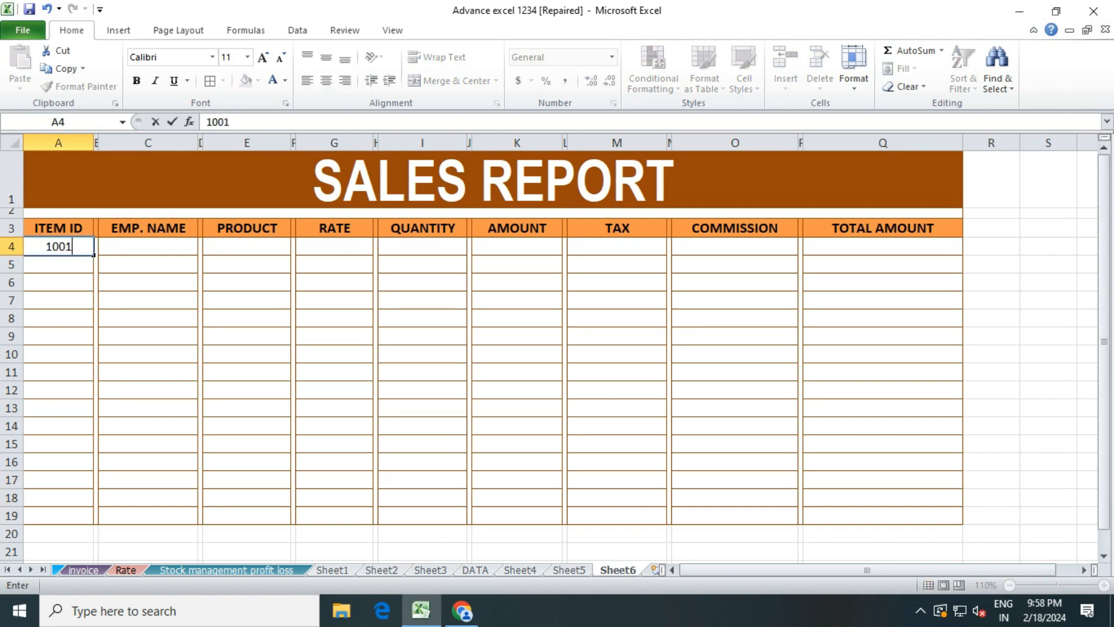
key(Tab)
key(Tab)
text(Rakesh)
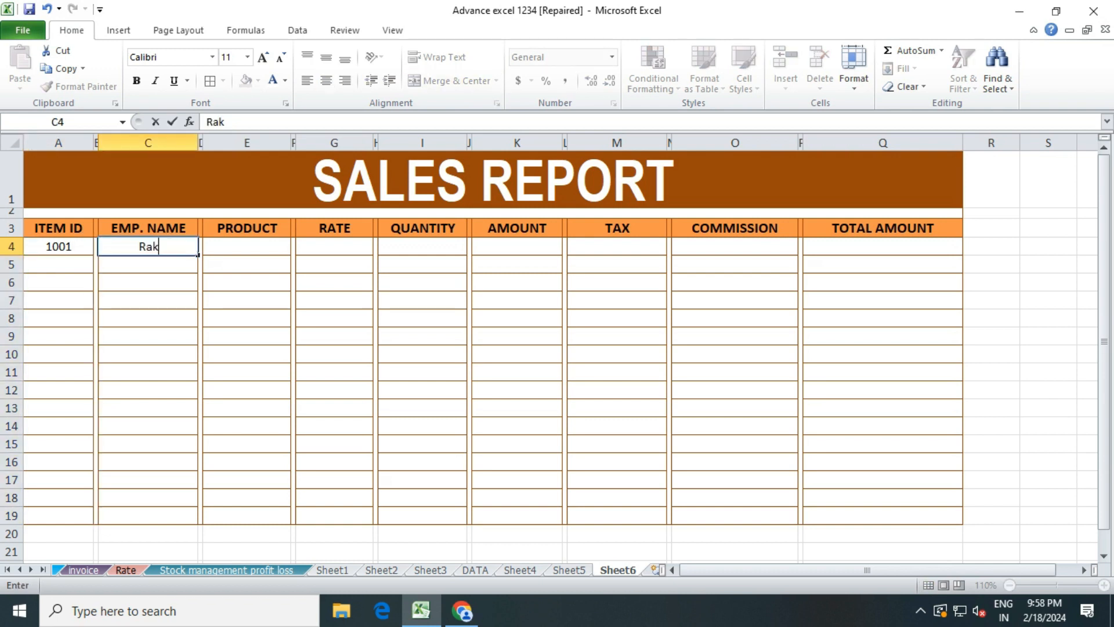
key(Tab)
key(Tab)
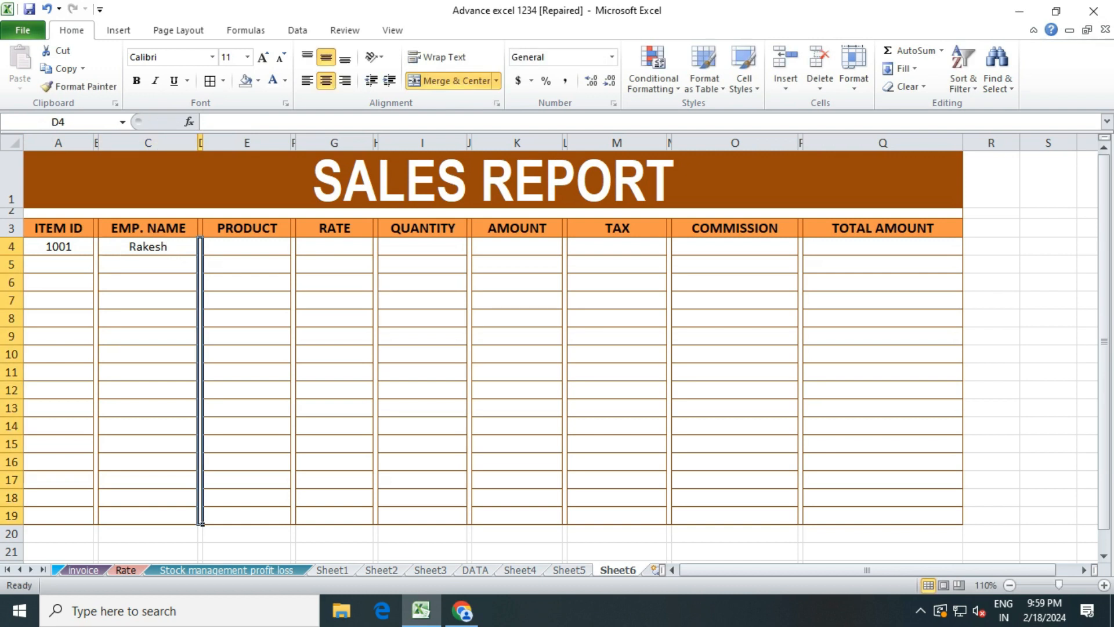
text(Moniter)
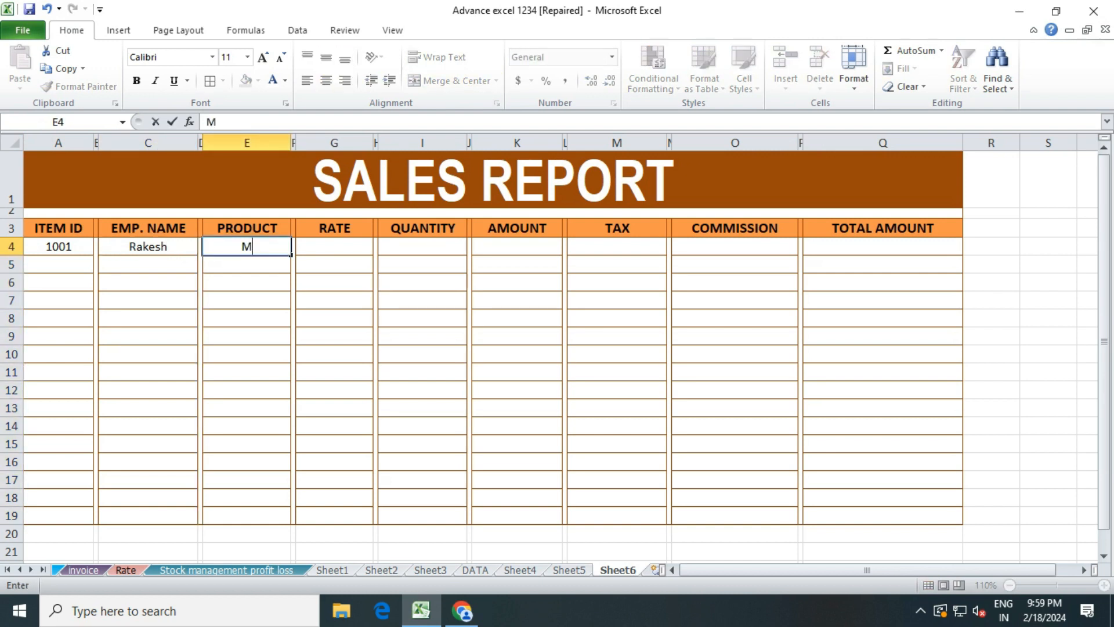
key(Tab)
key(Tab)
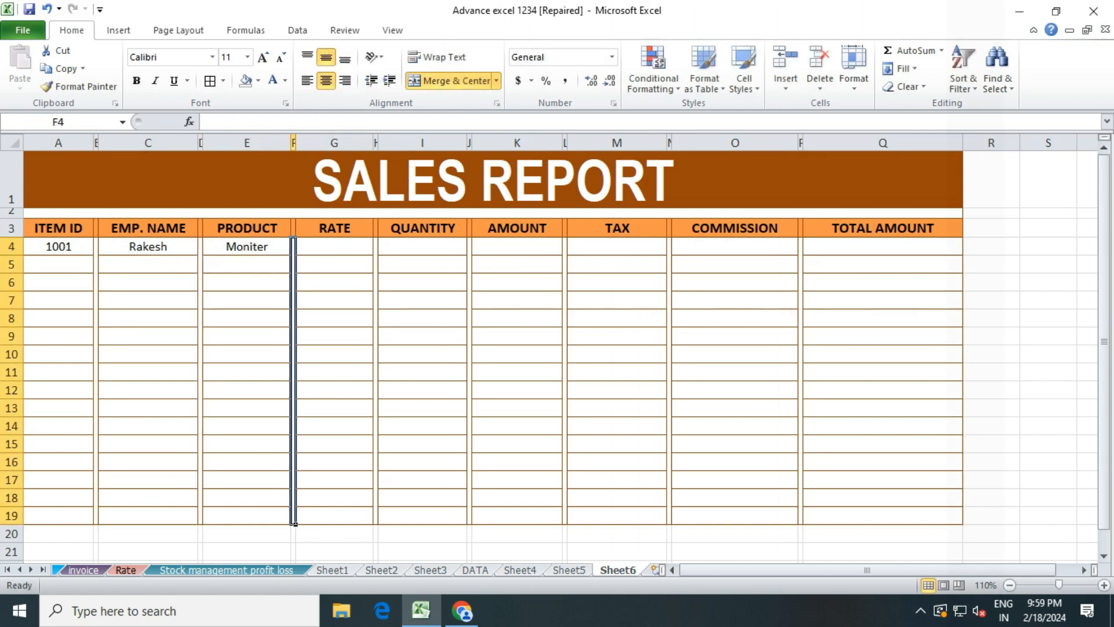
Enter a rate of 10,000 and a quantity of 5 for the Moniter item in row 4
text(10,000)
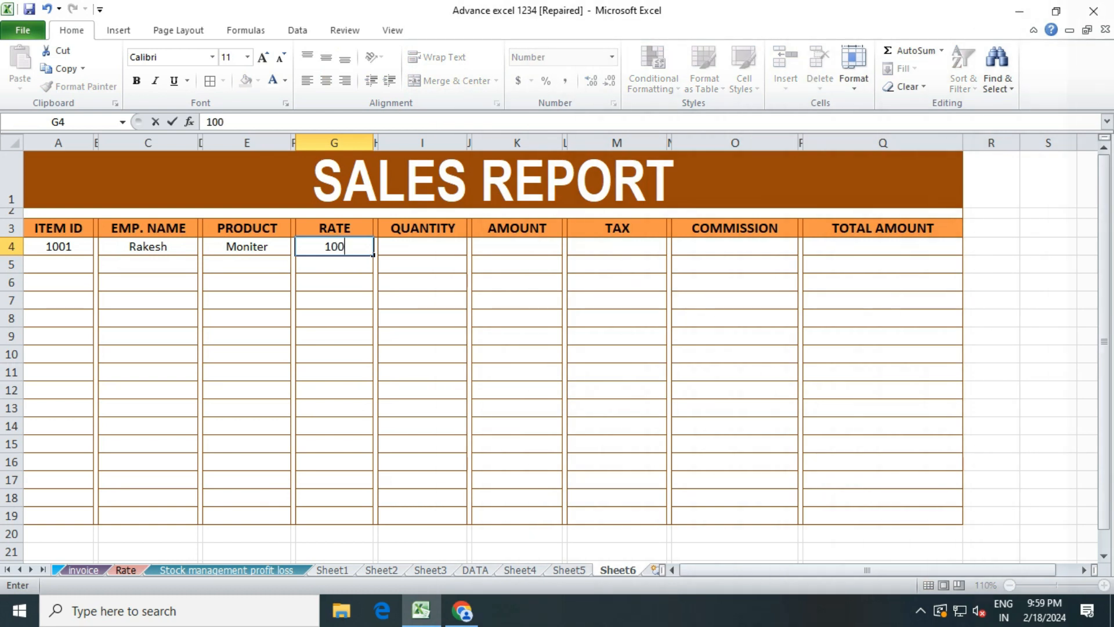
key(Tab)
key(Tab)
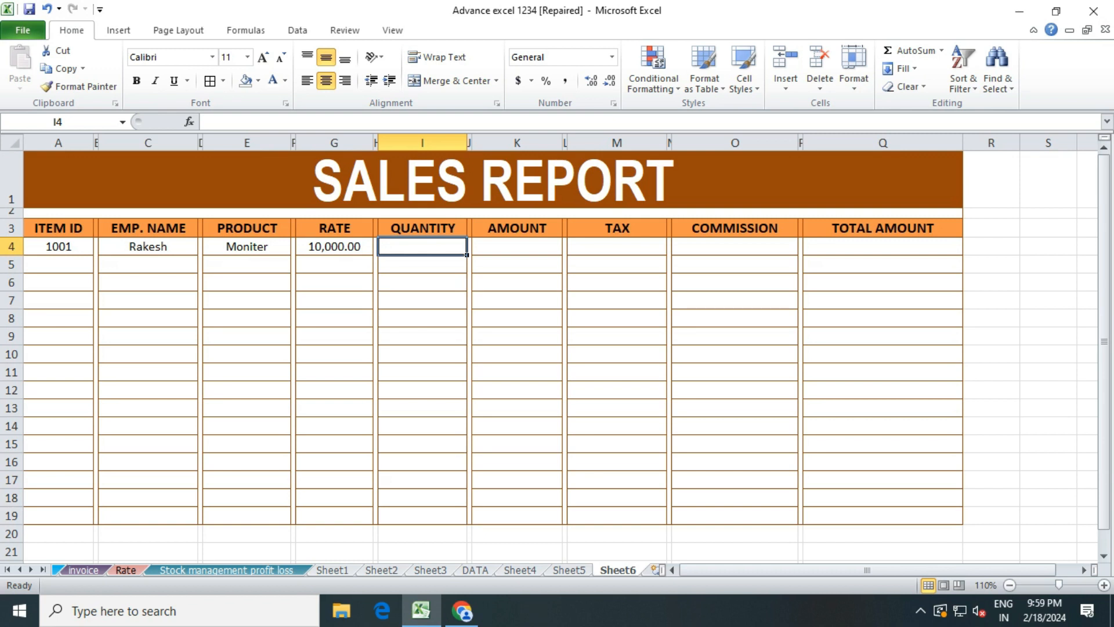
text(5)
key(Tab)
key(Tab)
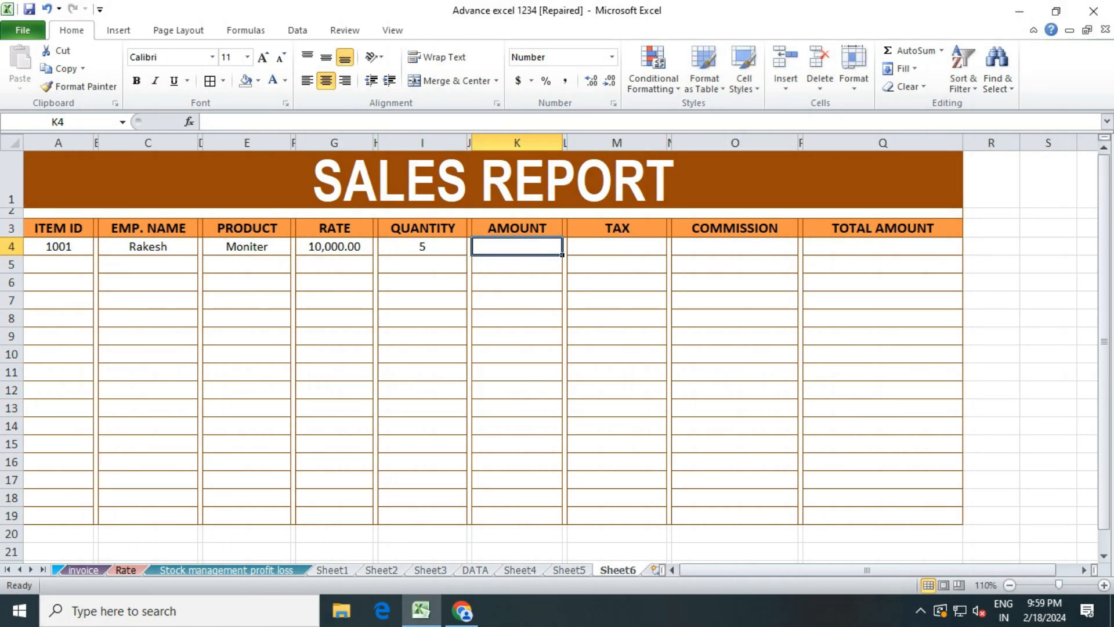
Calculate the amount in K4 by multiplying rate by quantity with the formula =G4*I4
text(=)
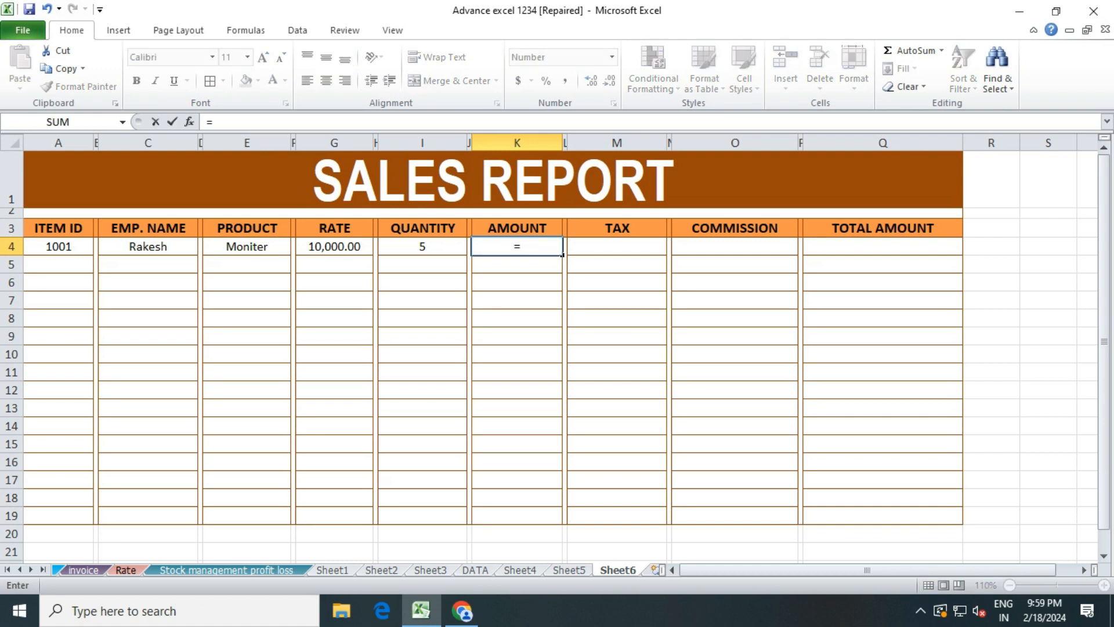
key(Left)
key(Left)
key(Left)
key(Left)
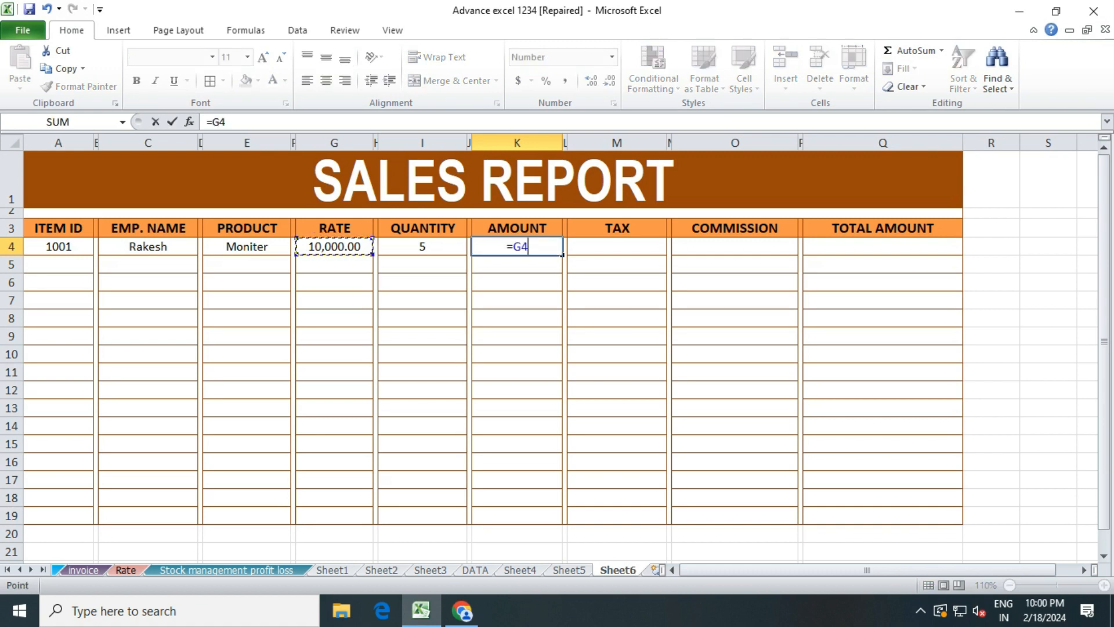
text(*)
key(Left)
key(Left)
key(Return)
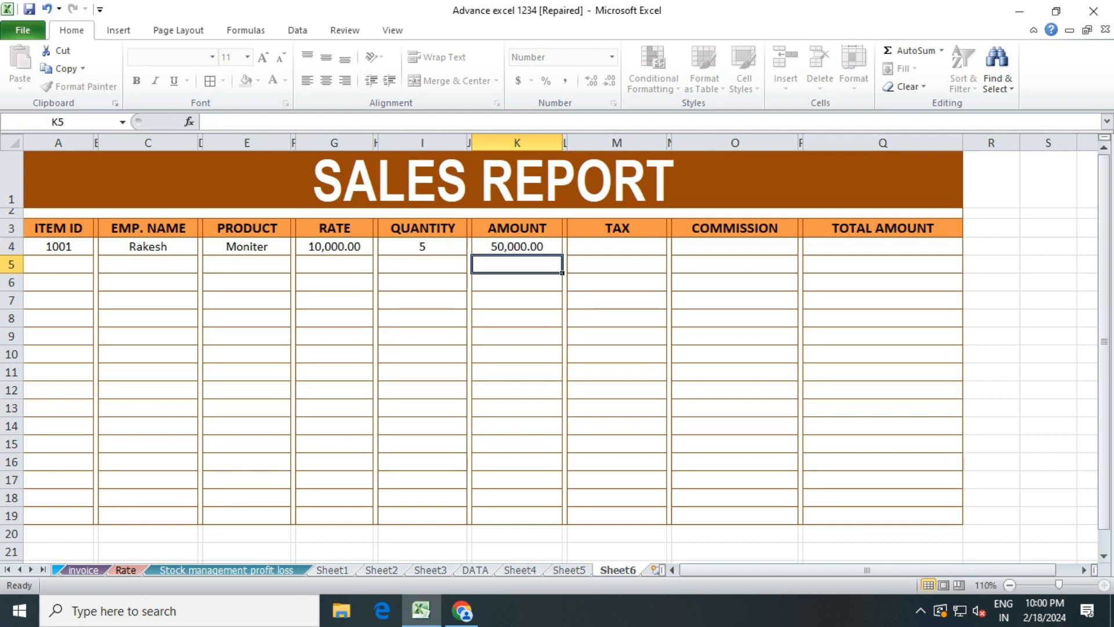
Calculate the tax in M4 as 4% of the amount with the formula =K4*4%
key(Up)
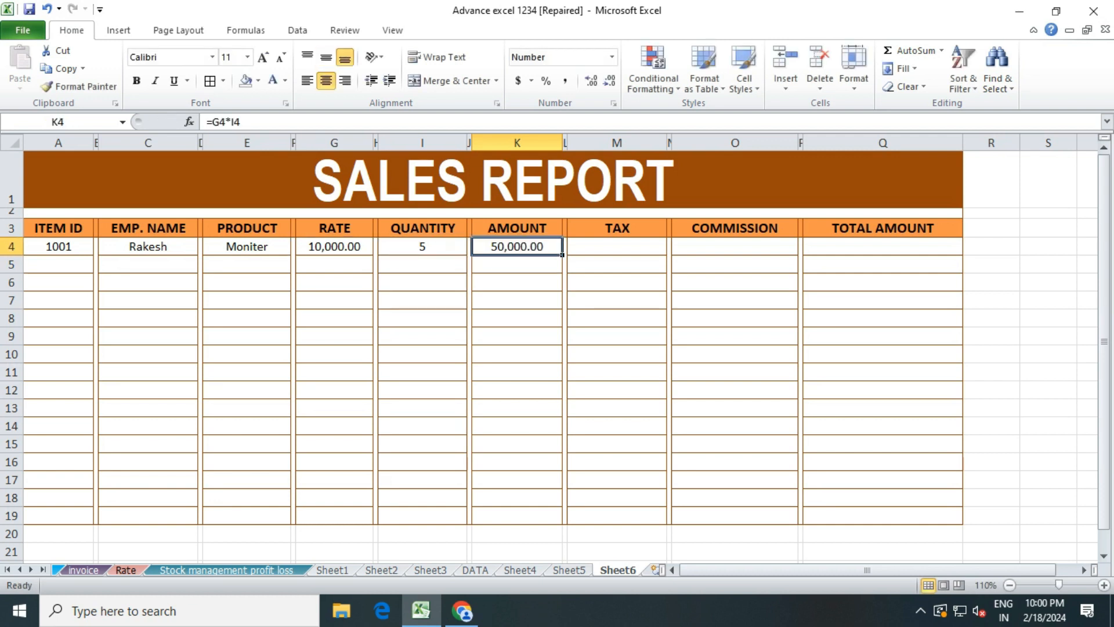
key(Right)
key(Right)
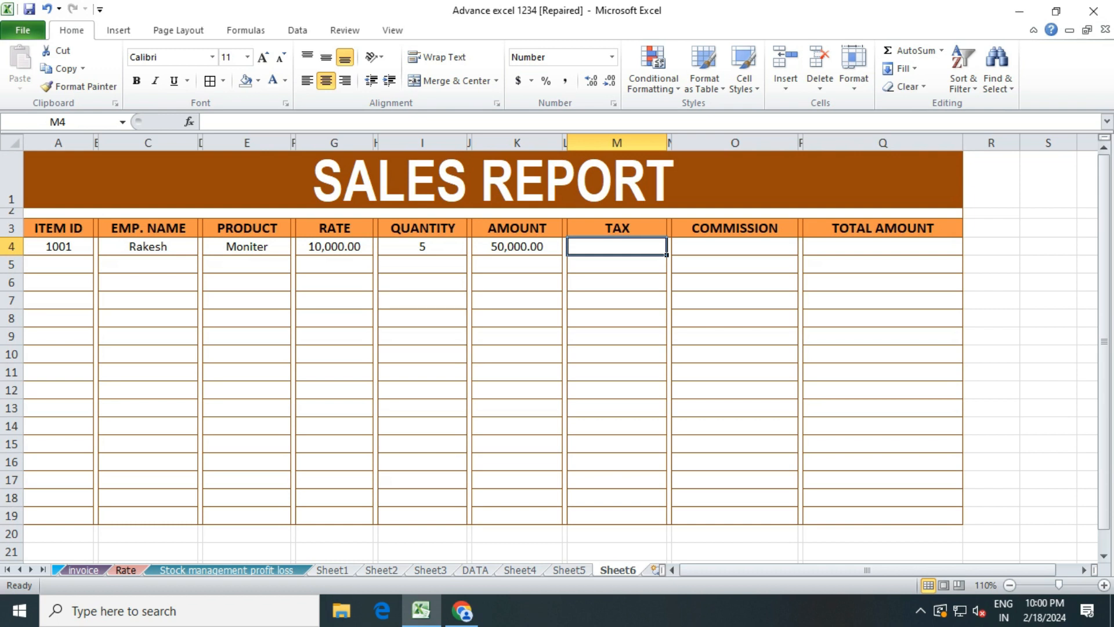
text(=)
key(Left)
key(Left)
text(*4)
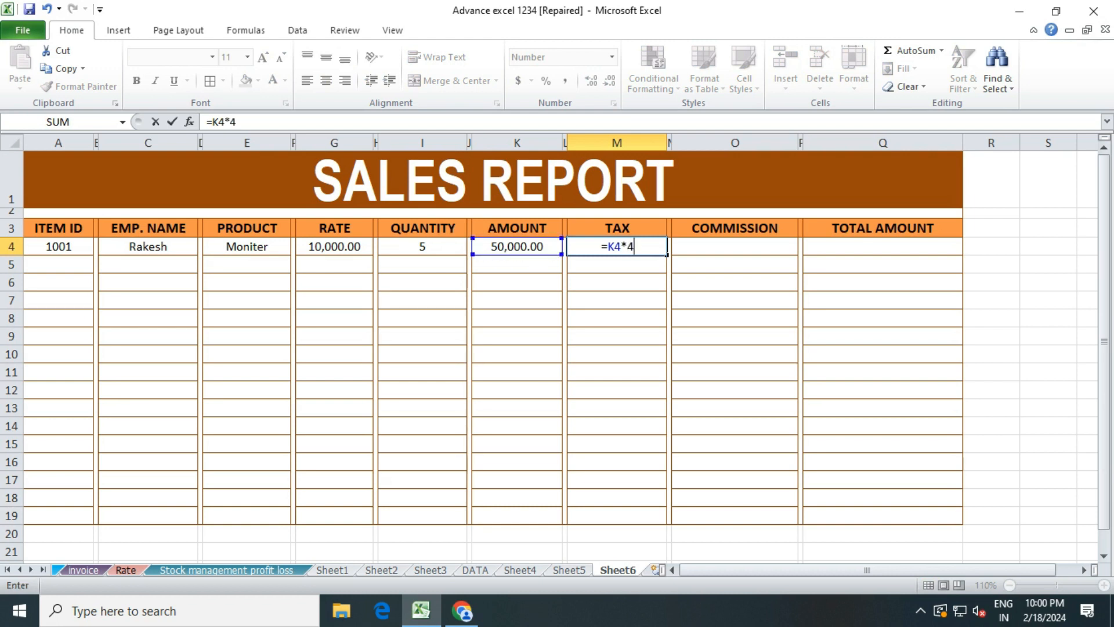
text(%)
key(Return)
Calculate the commission in O4 as 3% of the amount with the formula =K4*3%
key(Up)
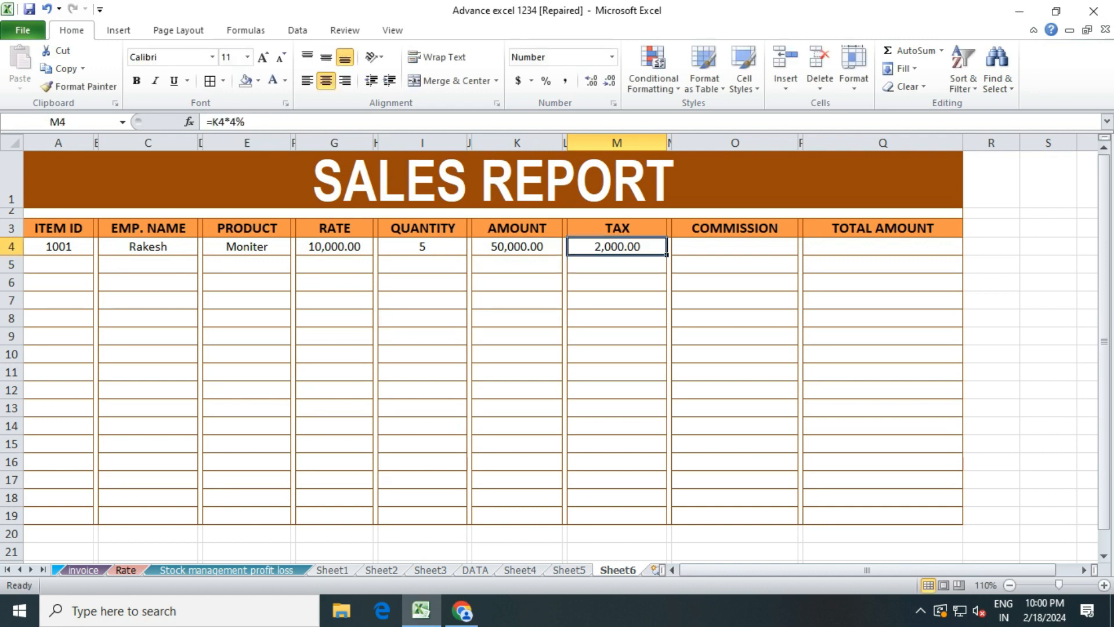
key(Right)
key(Right)
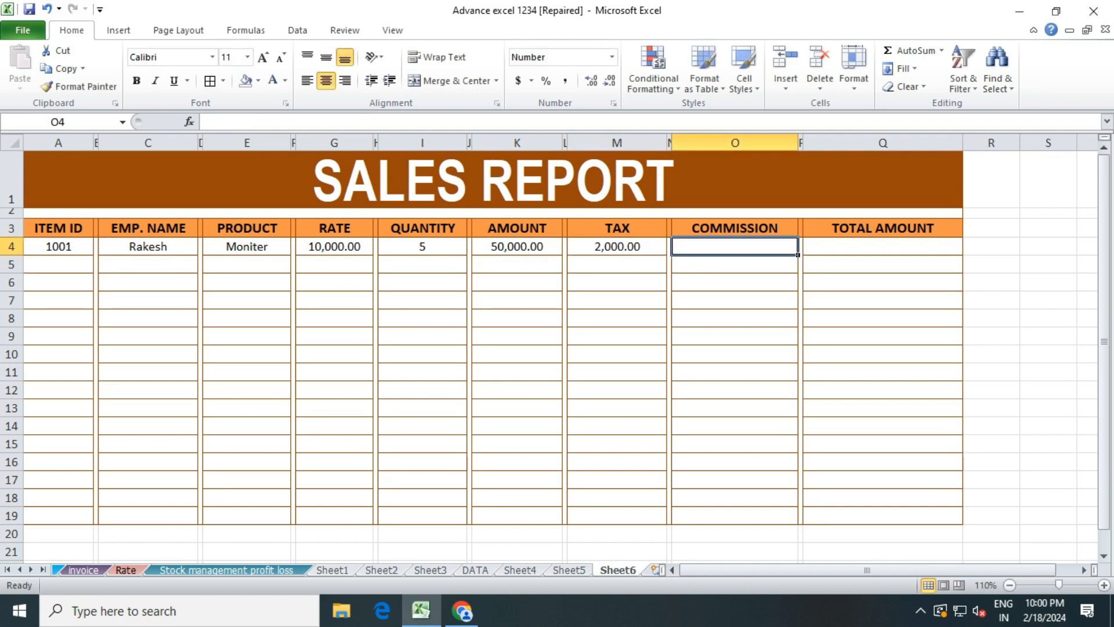
click(148, 246)
click(735, 247)
text(=)
click(517, 246)
text(*3)
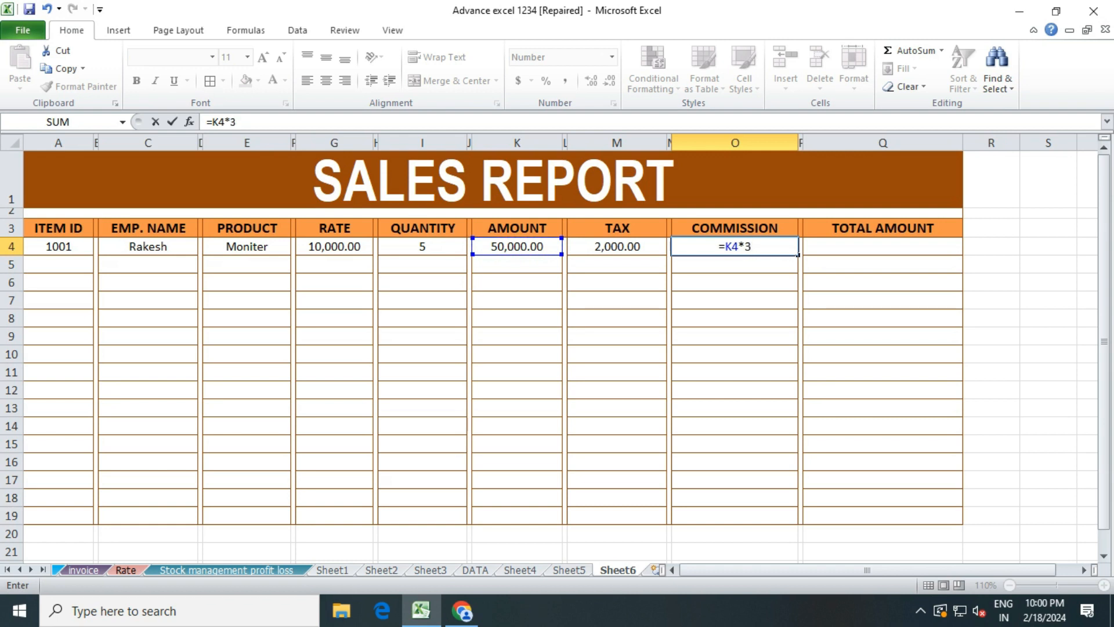
text(%)
key(Return)
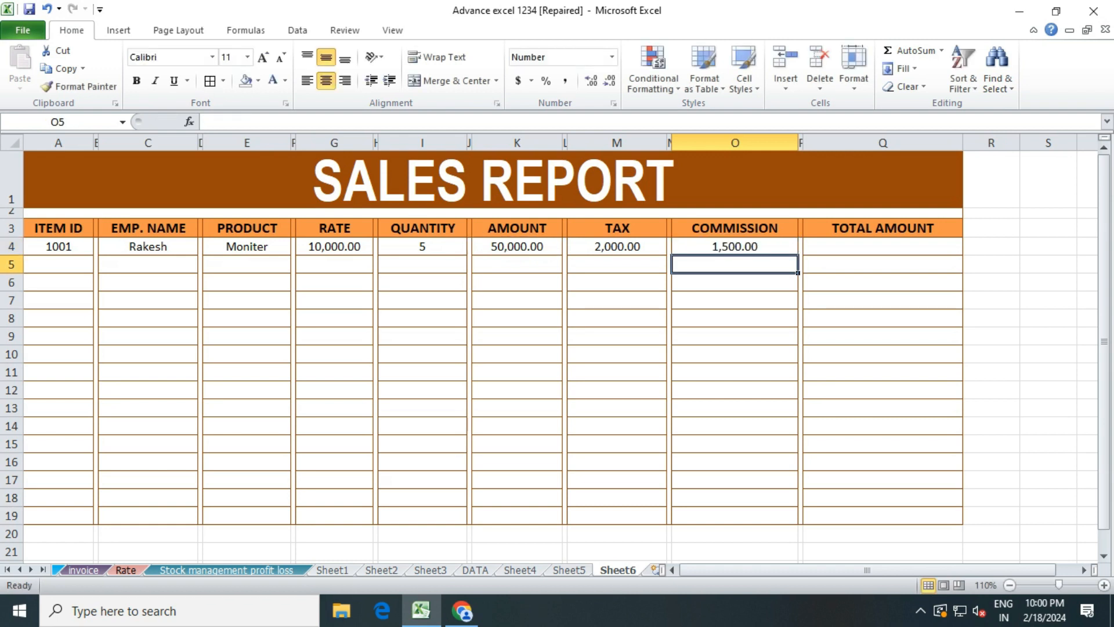
Calculate the total amount in Q4 by adding amount, tax and commission with the formula =SUM(K4:O4)
key(Up)
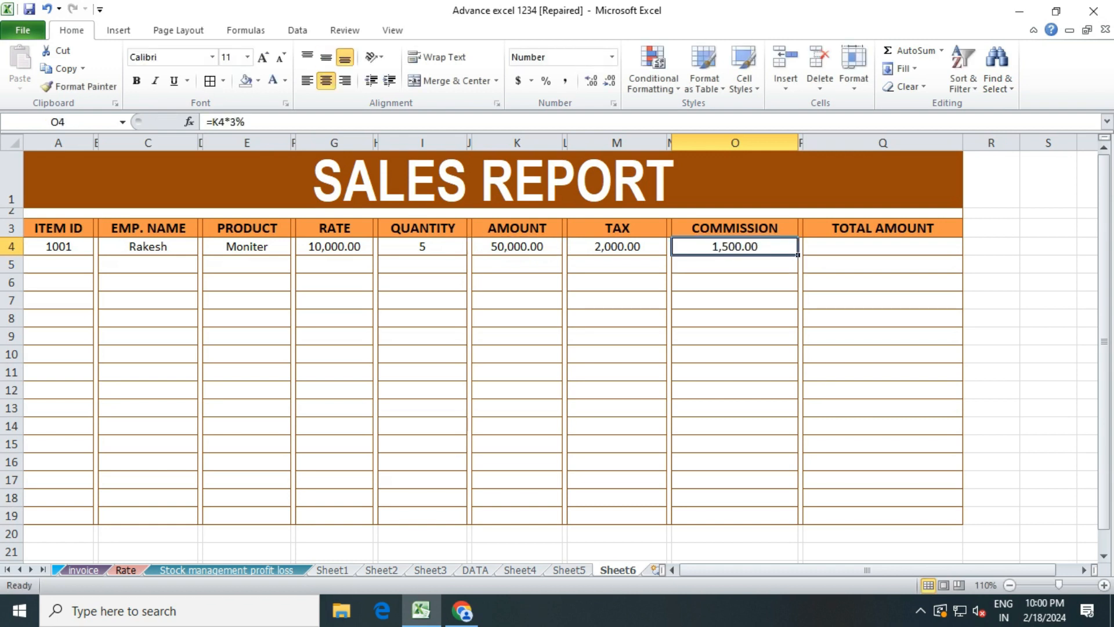
key(Right)
key(Right)
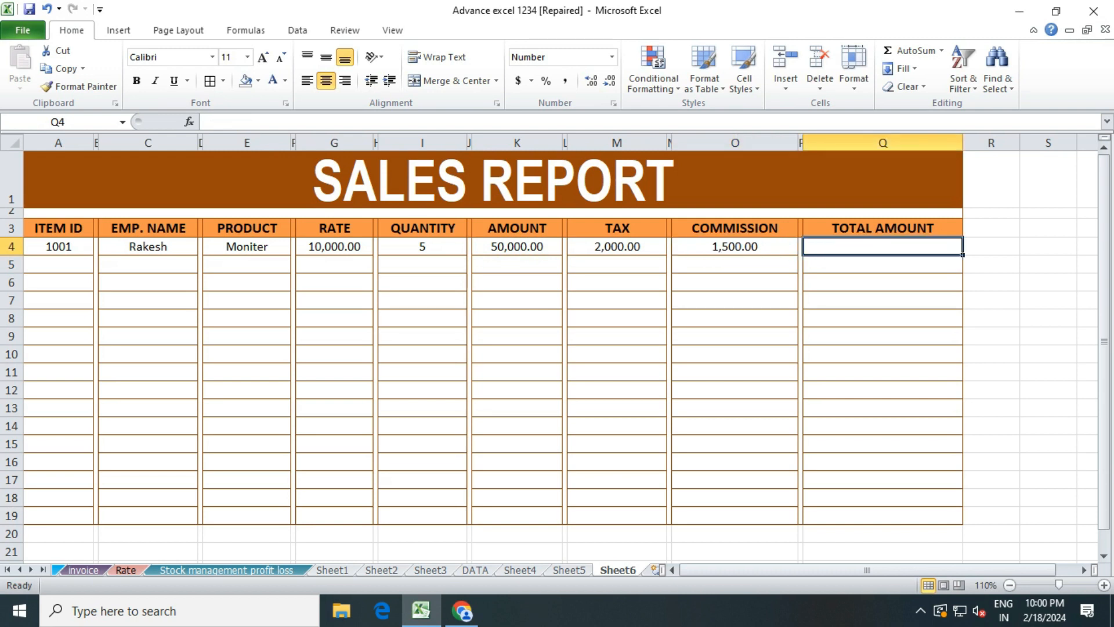
click(517, 247)
click(617, 247)
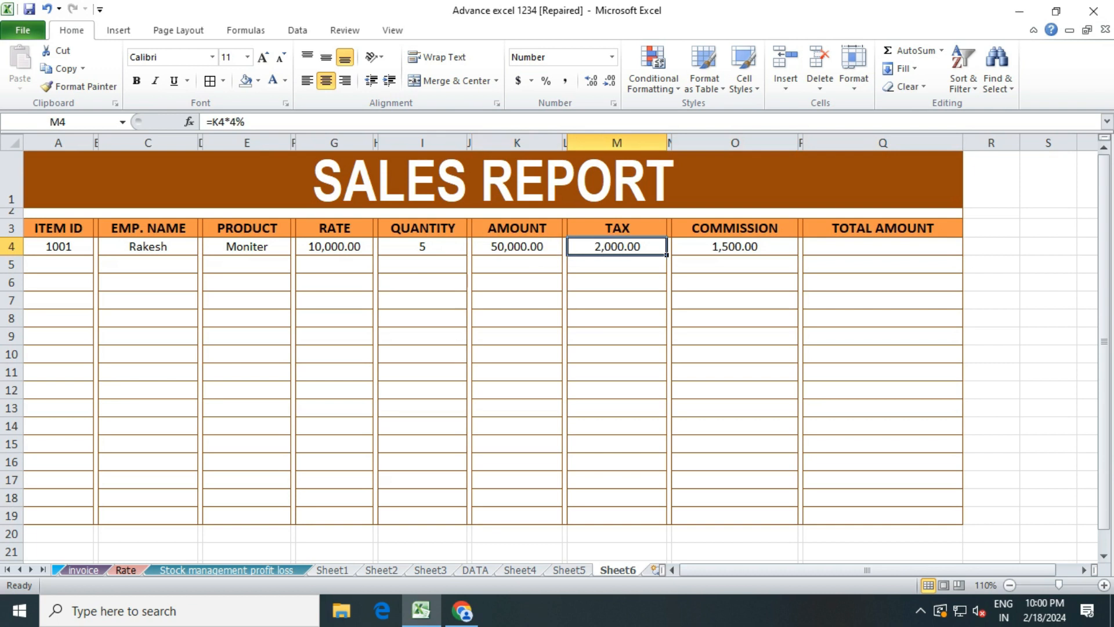
click(735, 247)
click(883, 247)
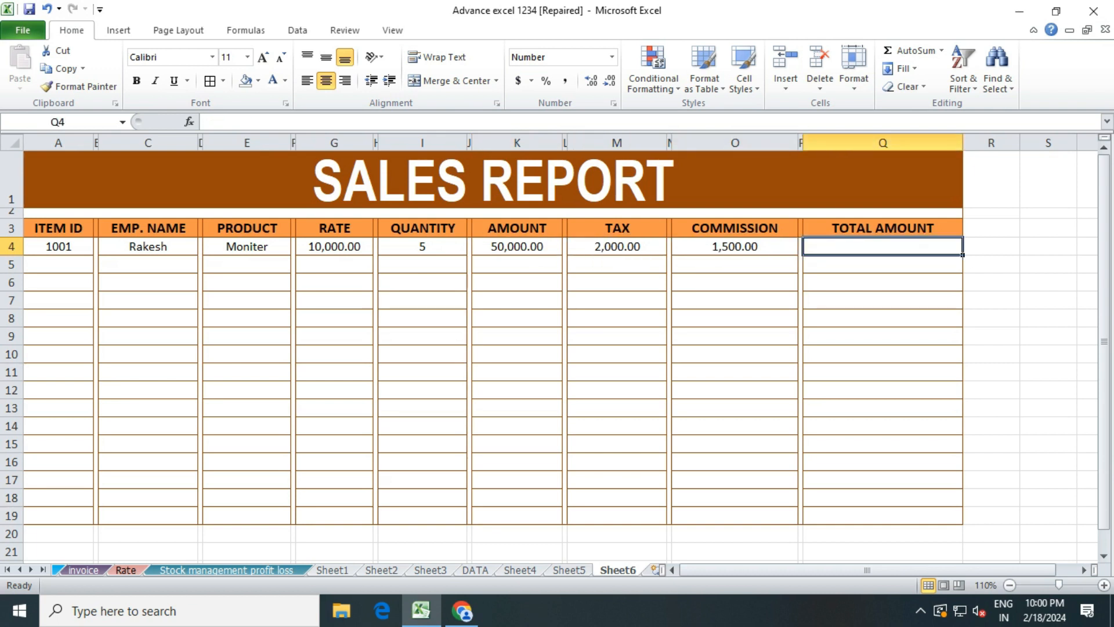
text(=)
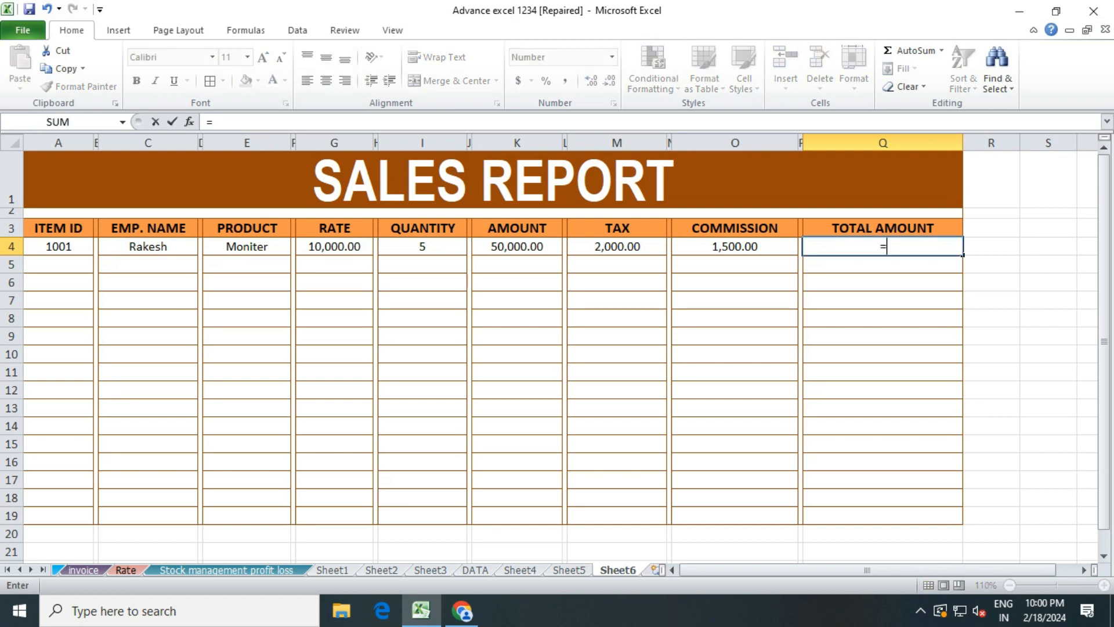
text(sum()
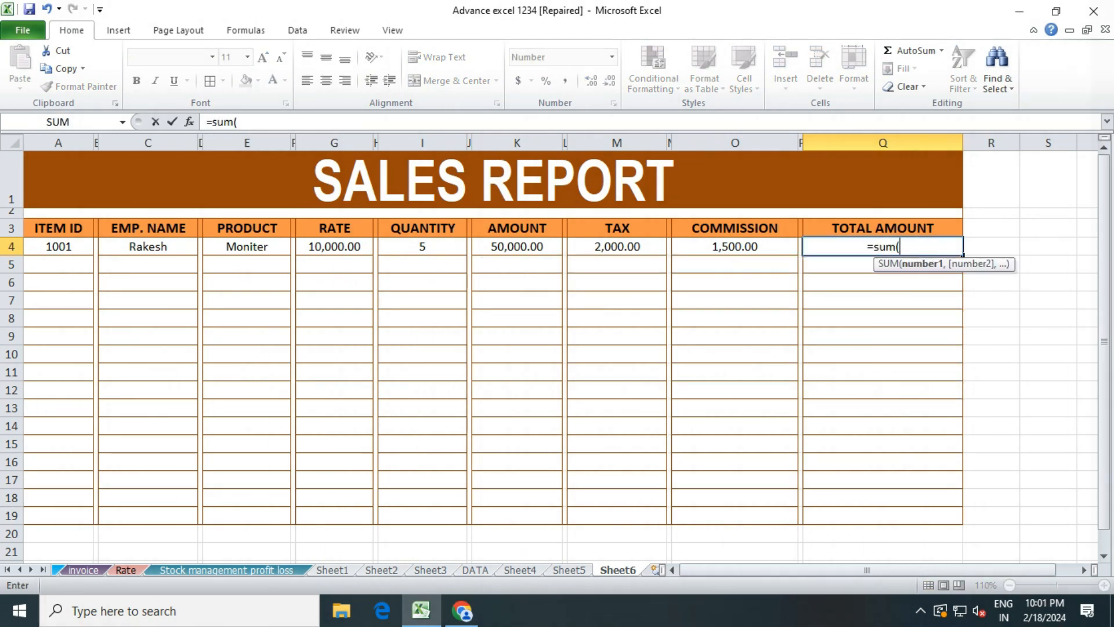
drag(517, 246, 735, 247)
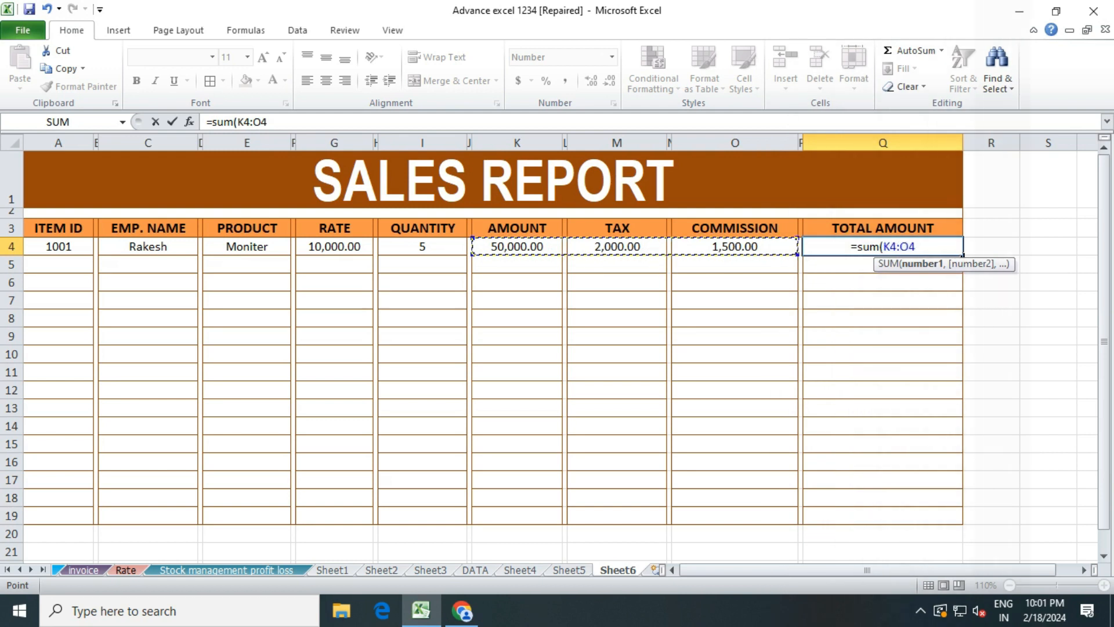
text())
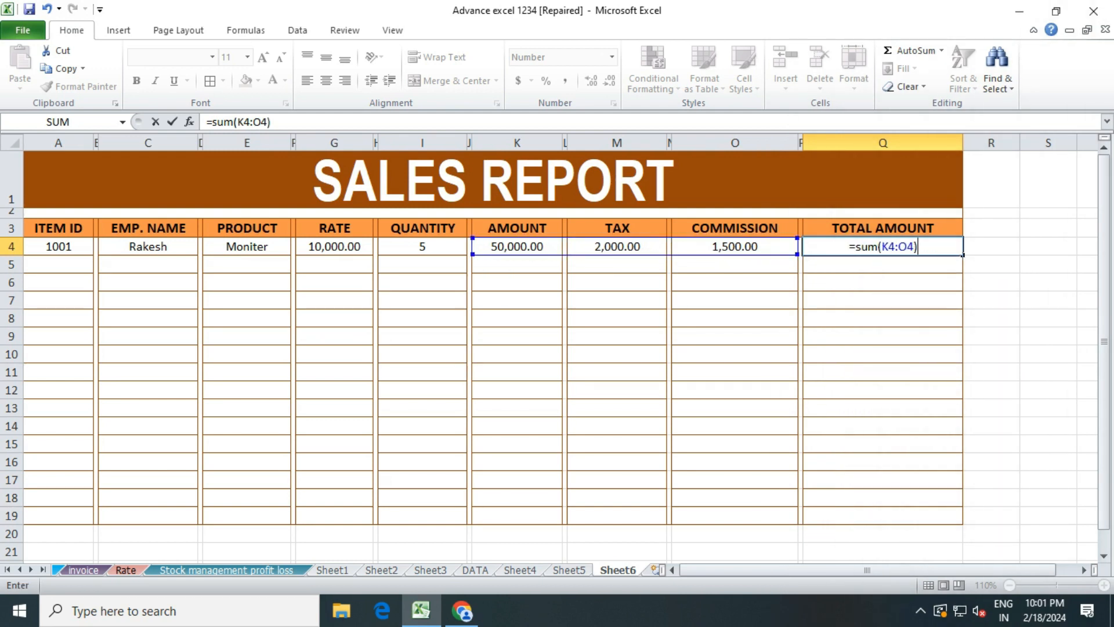
key(Return)
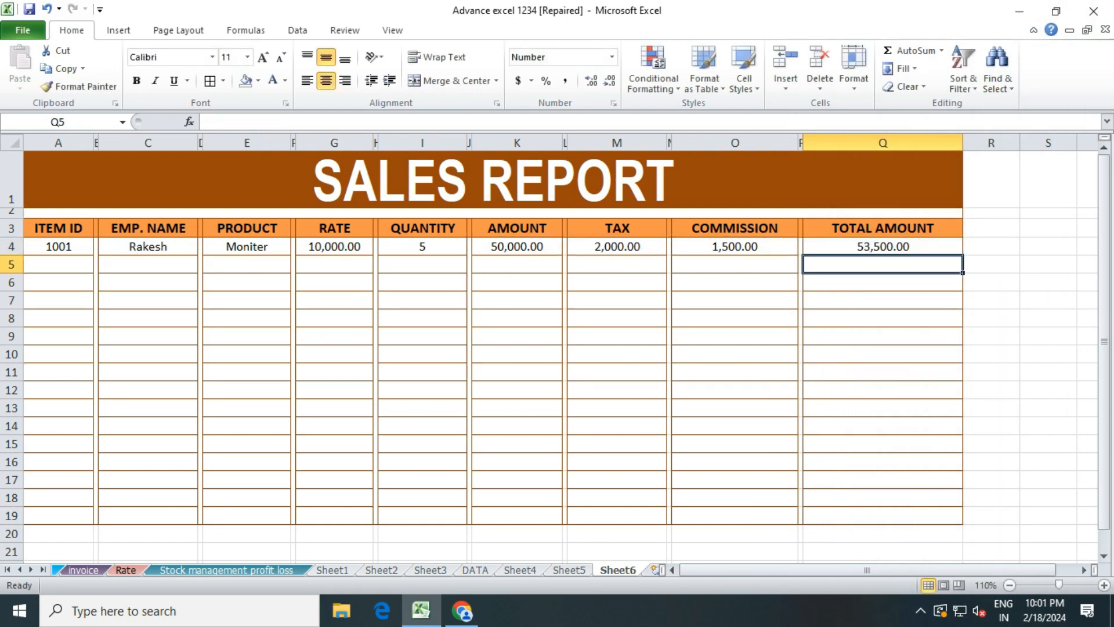
click(883, 247)
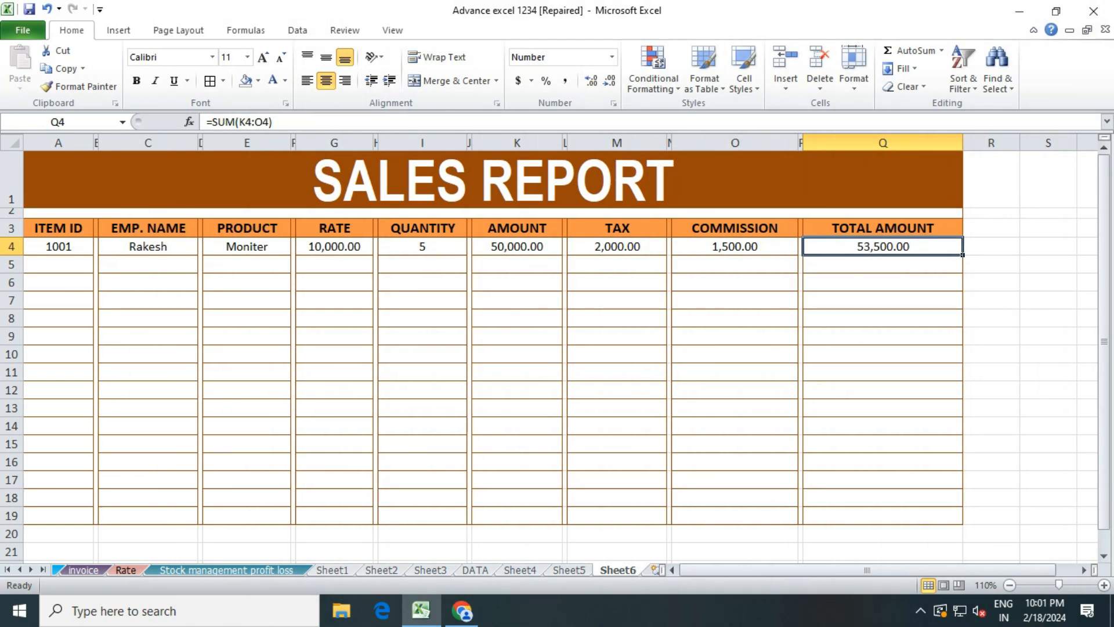
Fill row 5 with item ID 1002, the employee's name and the product Mouse
click(58, 265)
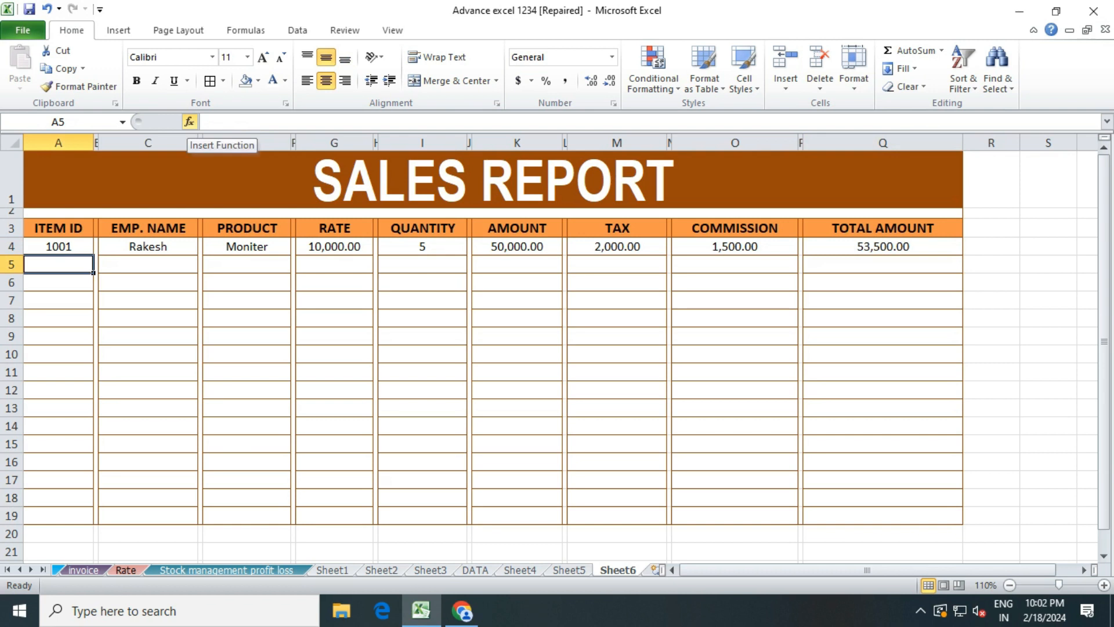
text(1002)
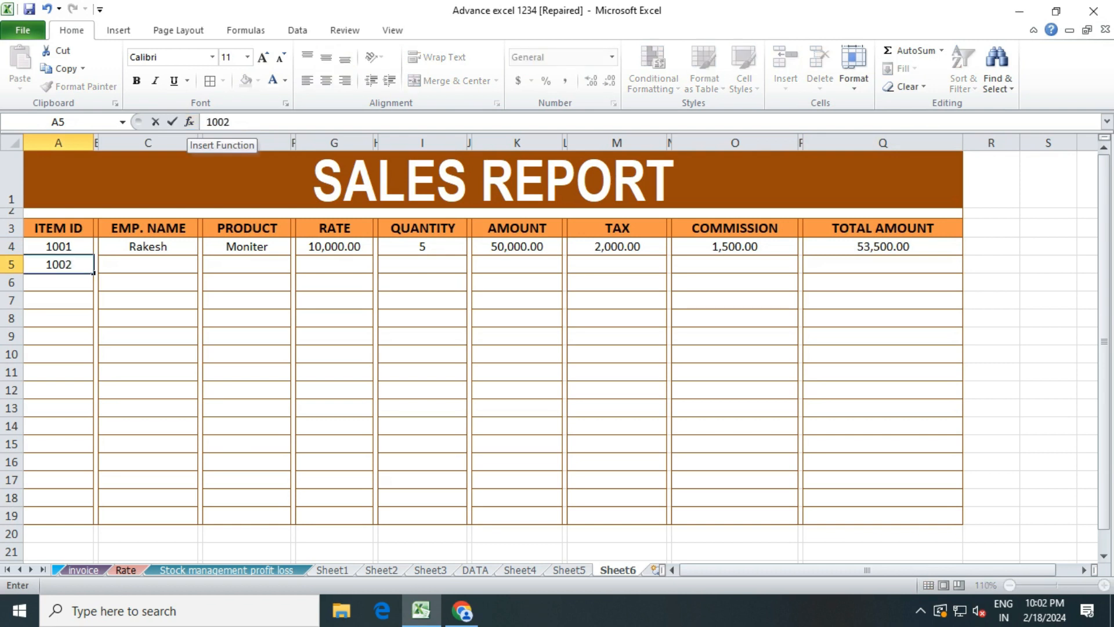
key(Tab)
key(Tab)
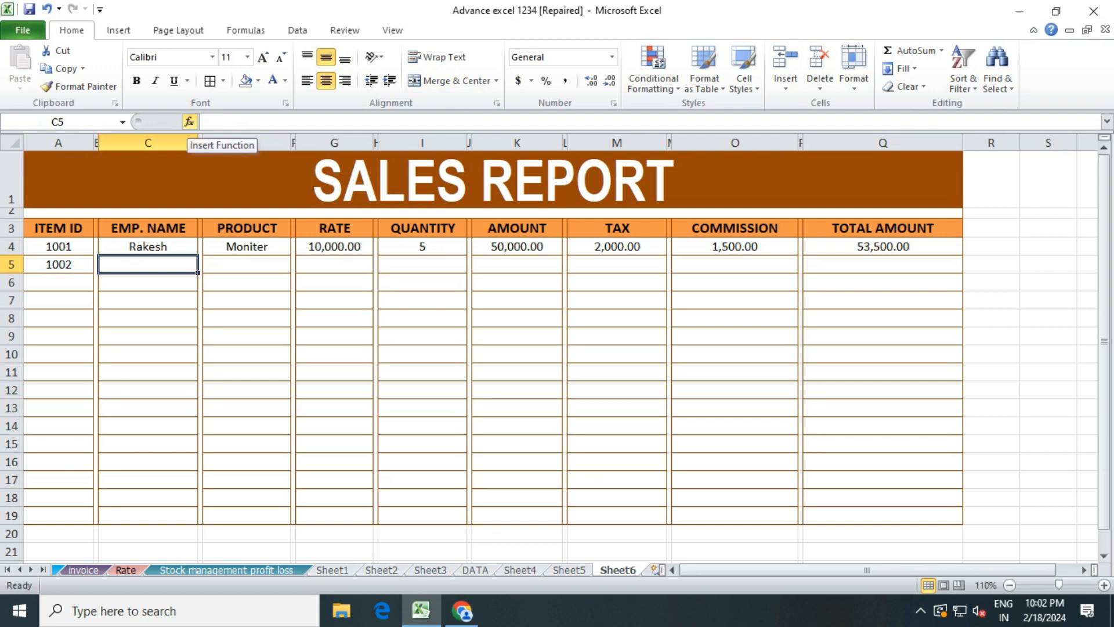
text(Ramesh)
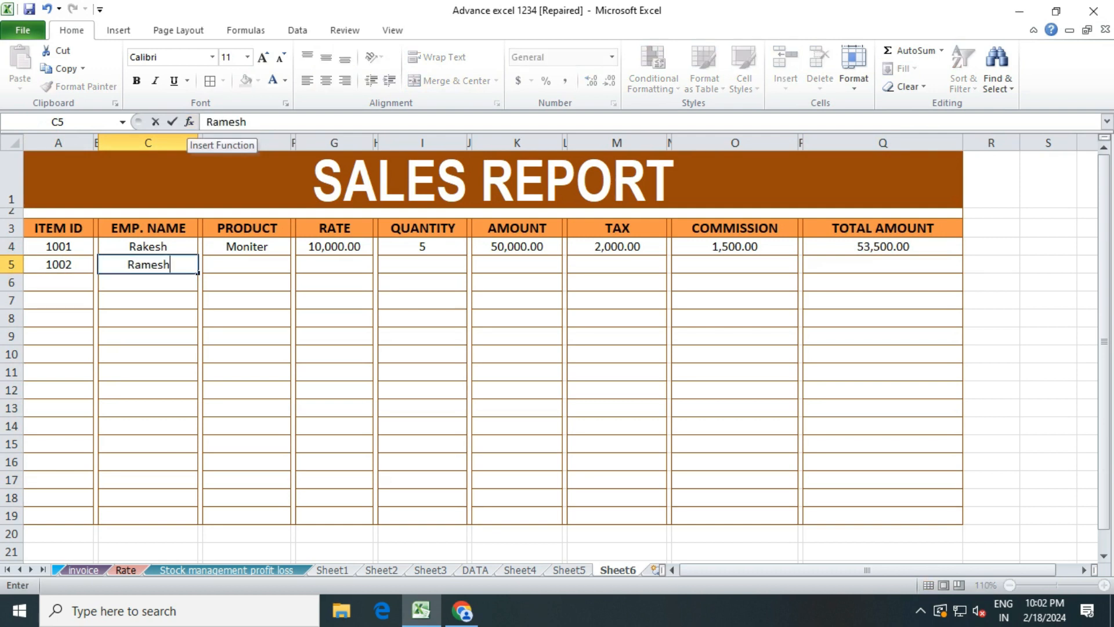
key(Tab)
key(Tab)
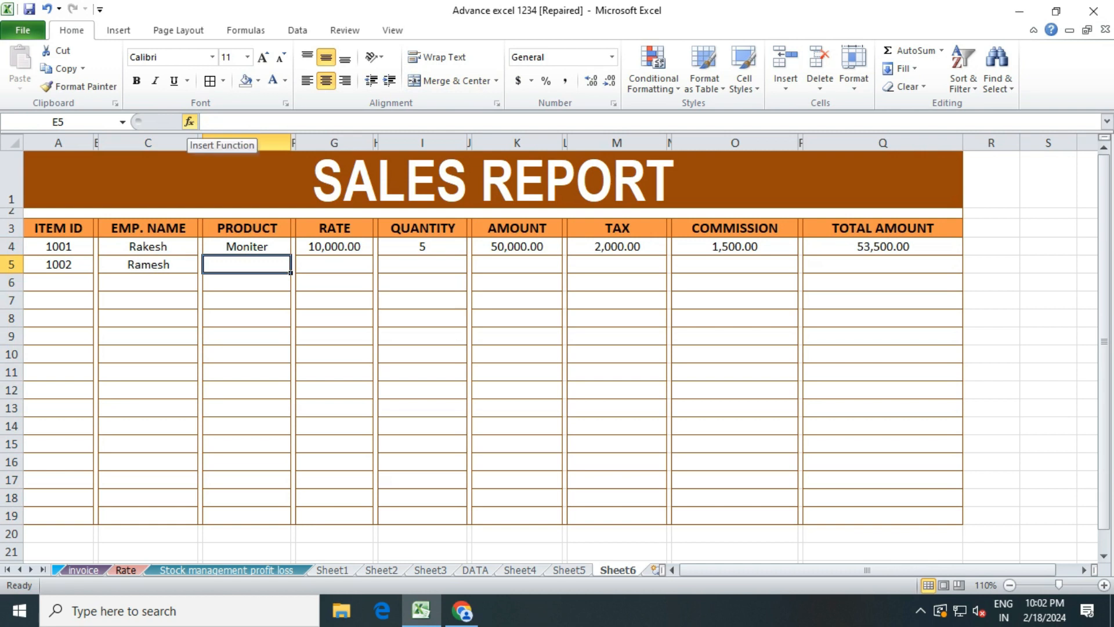
text(Mouse)
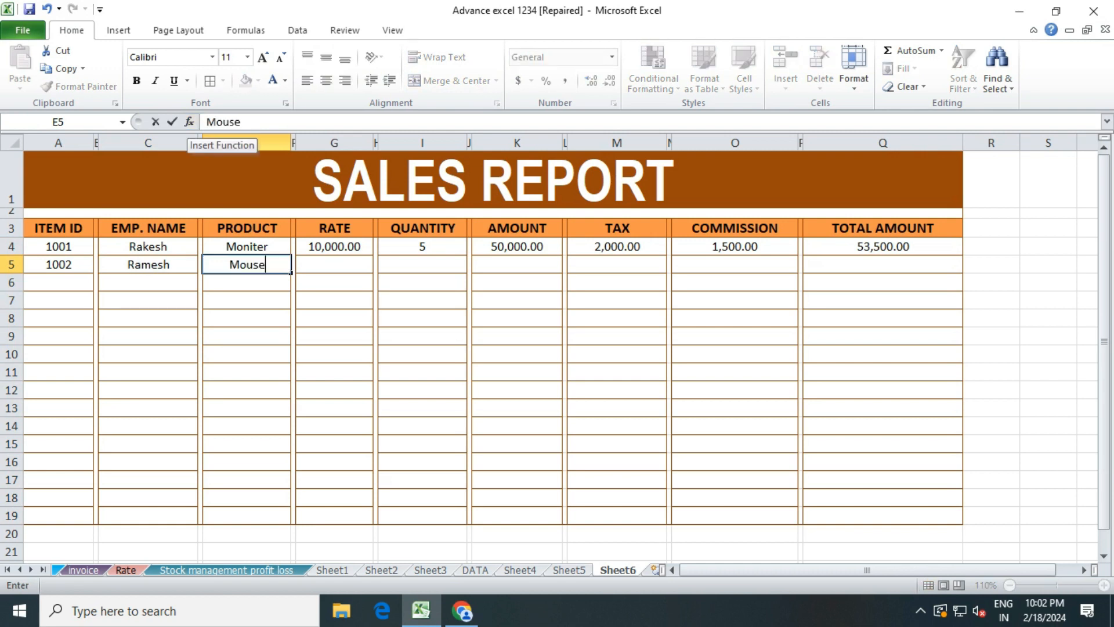
key(Tab)
key(Tab)
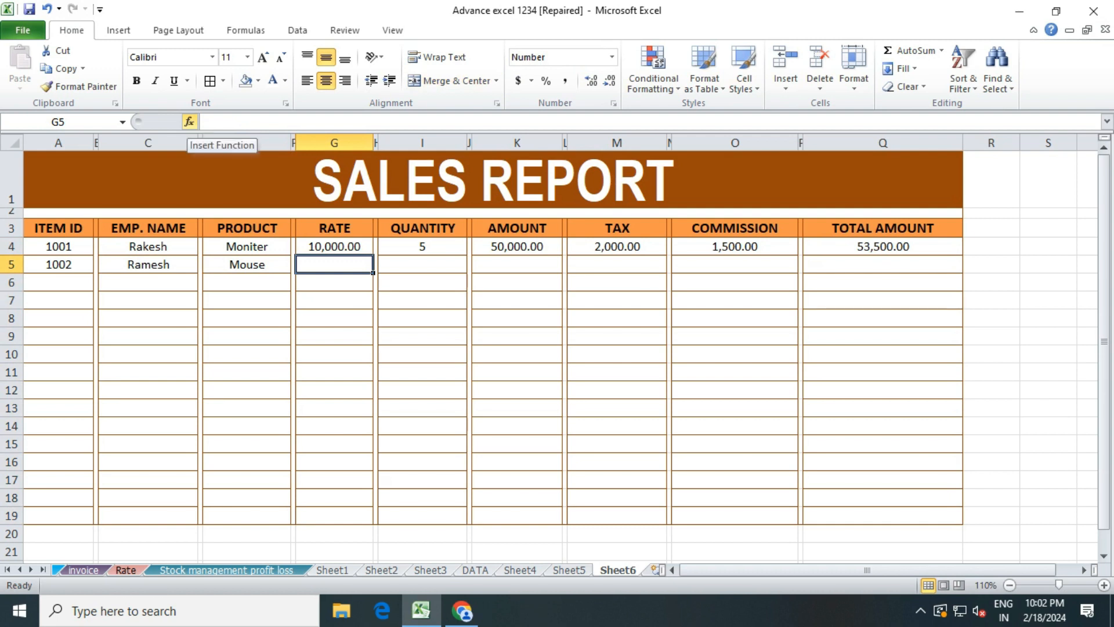
Enter a rate of 5000 and a quantity of 6 for the Mouse in row 5
text(5,000)
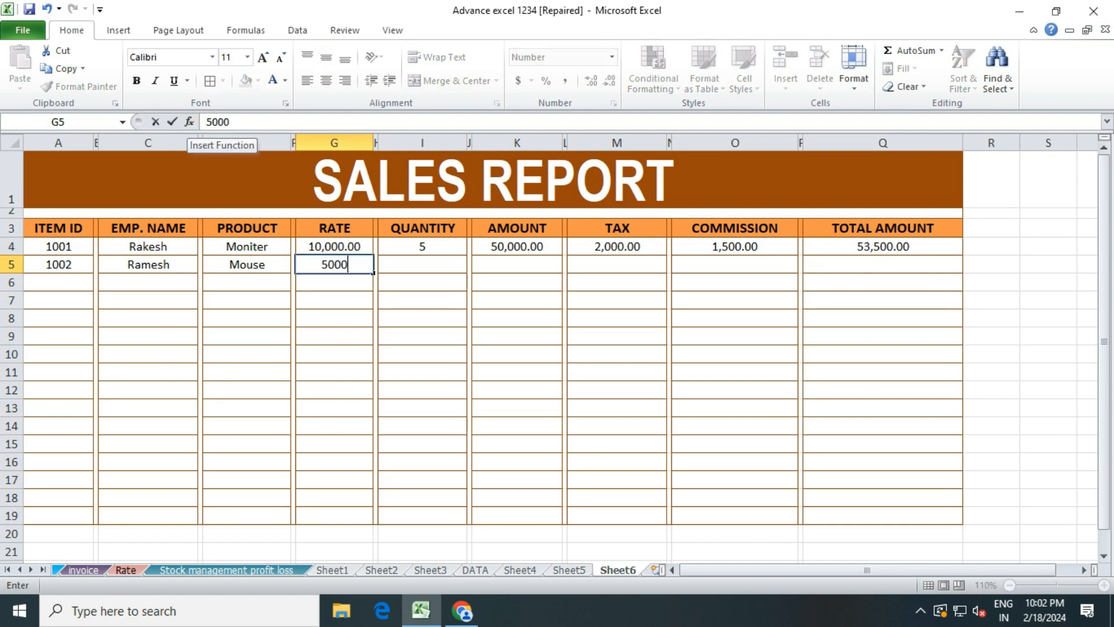
key(Tab)
key(Tab)
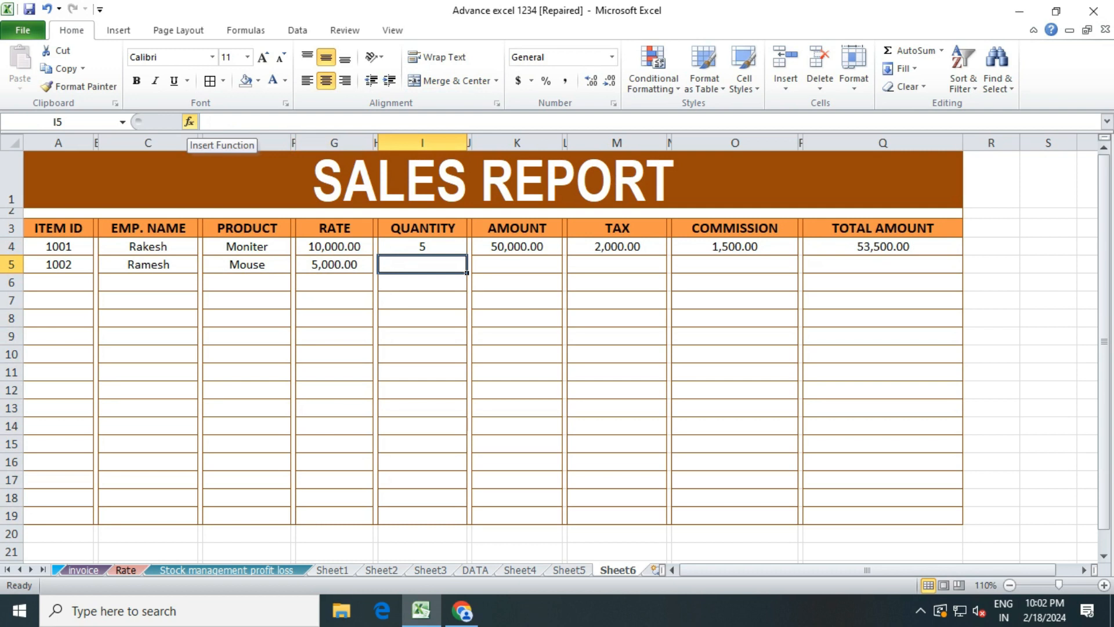
text(6)
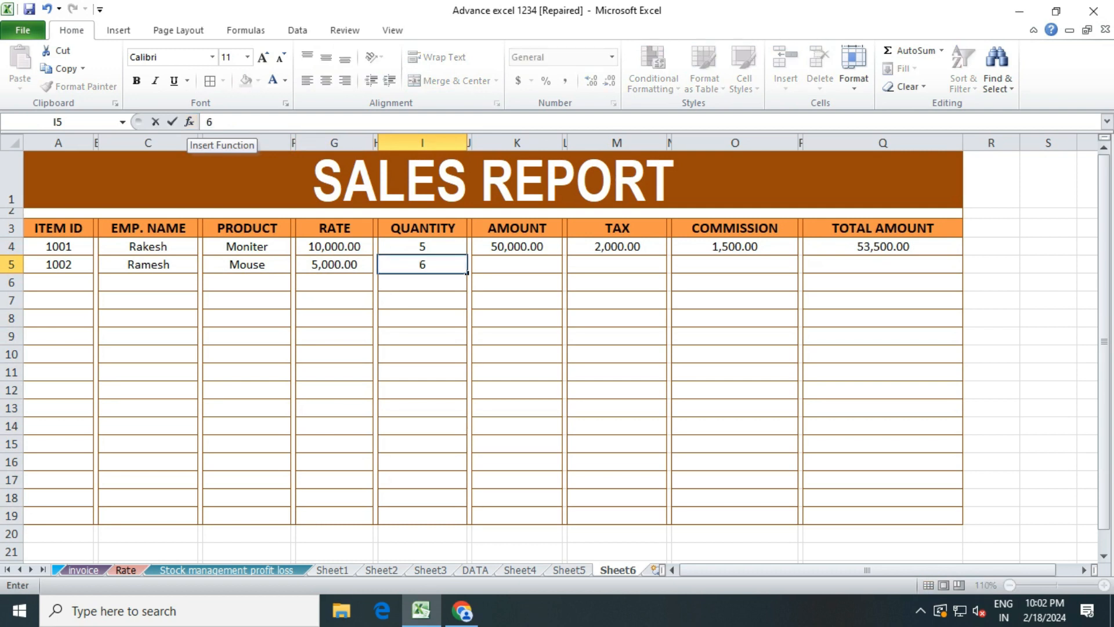
key(Tab)
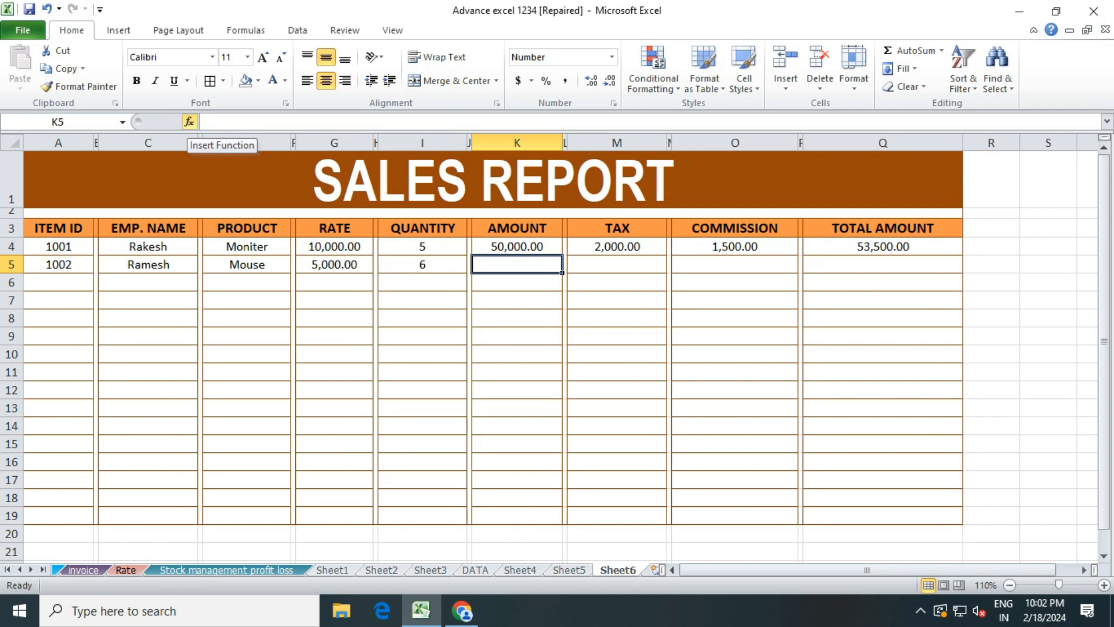
Calculate the amount in K5 by multiplying rate by quantity with the formula =G5*I5
text(=)
click(334, 265)
text(*)
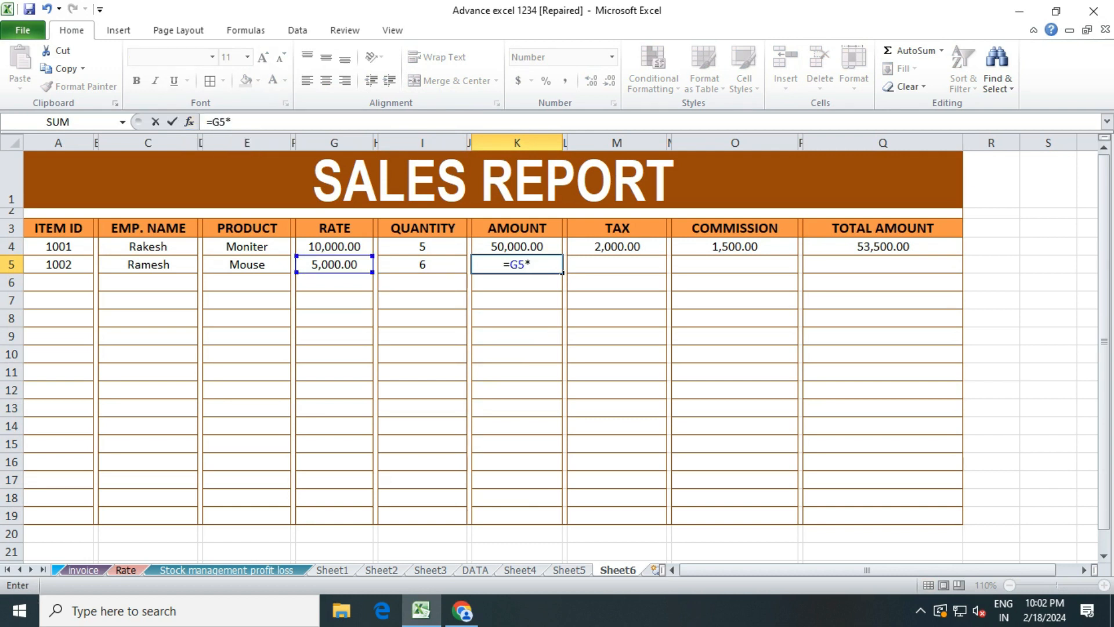
text(I5)
key(Return)
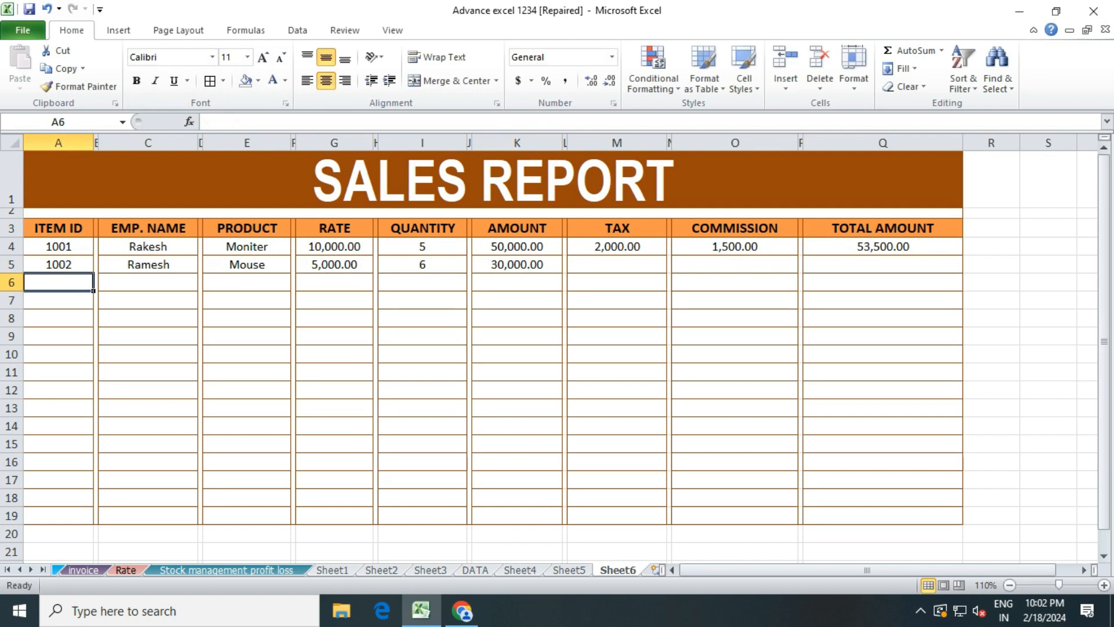
click(517, 265)
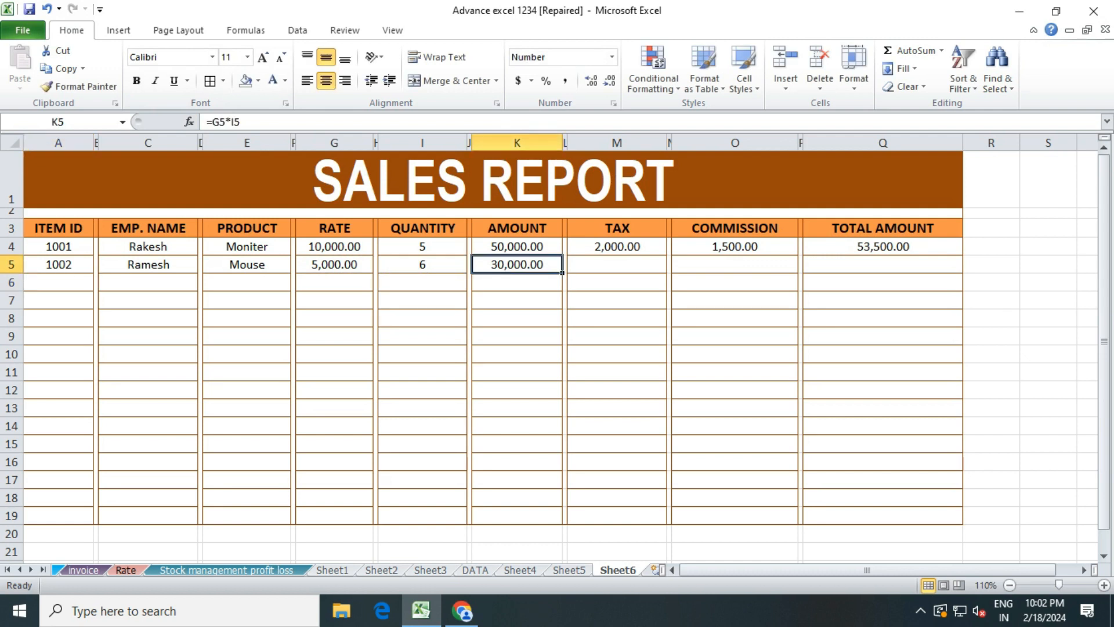
Calculate the tax in M5 as 4% of the amount with the formula =K5*4%
click(617, 264)
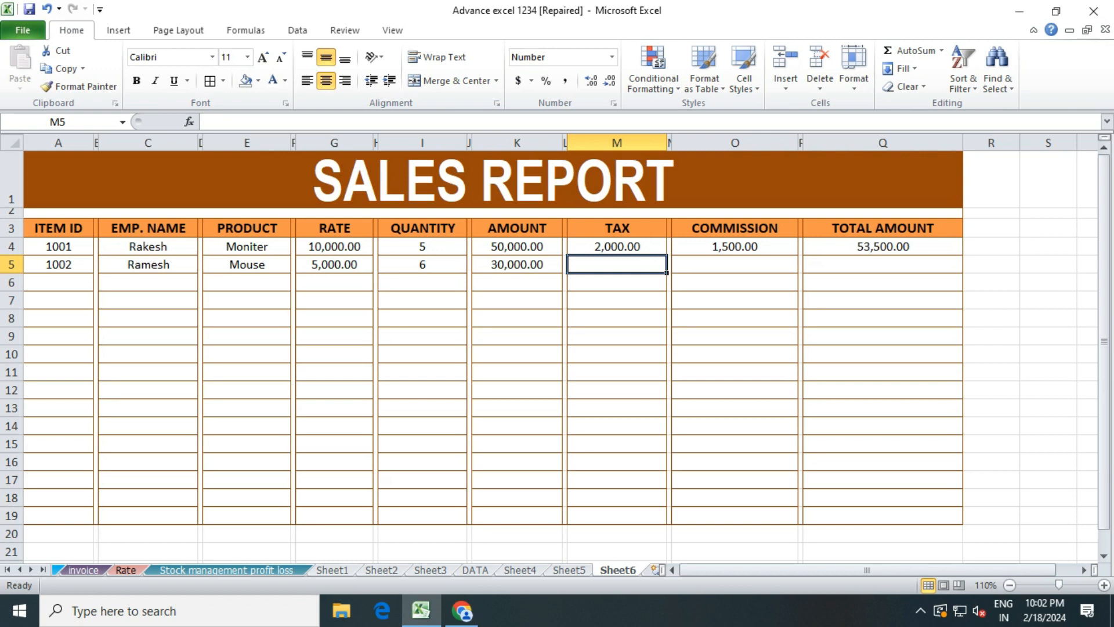
text(=)
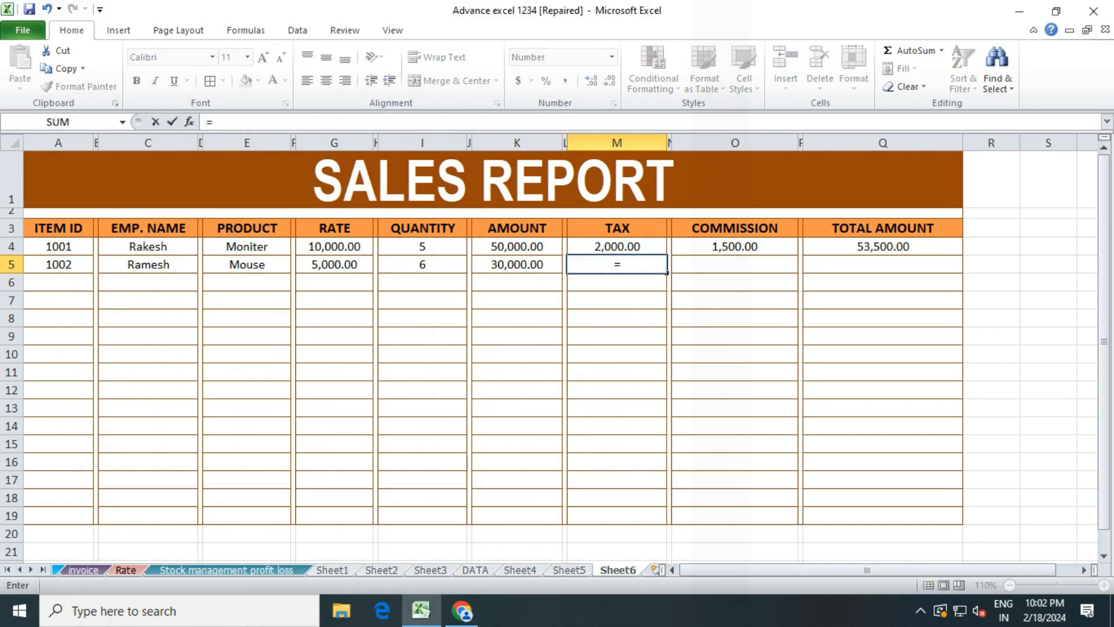
key(Left)
key(Left)
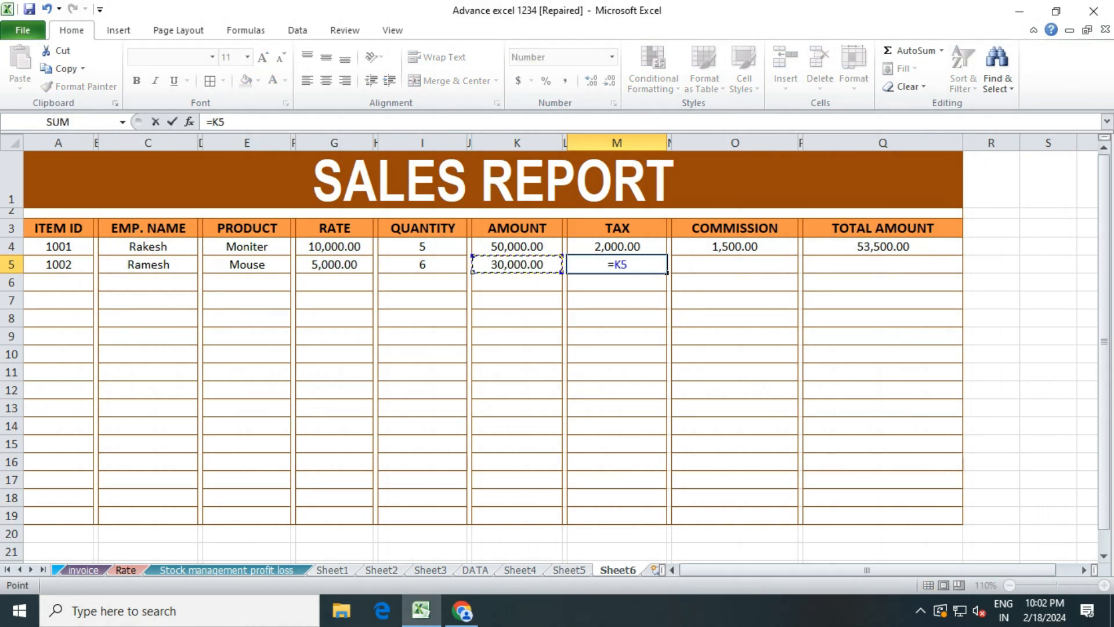
text(*4%)
key(Return)
key(Up)
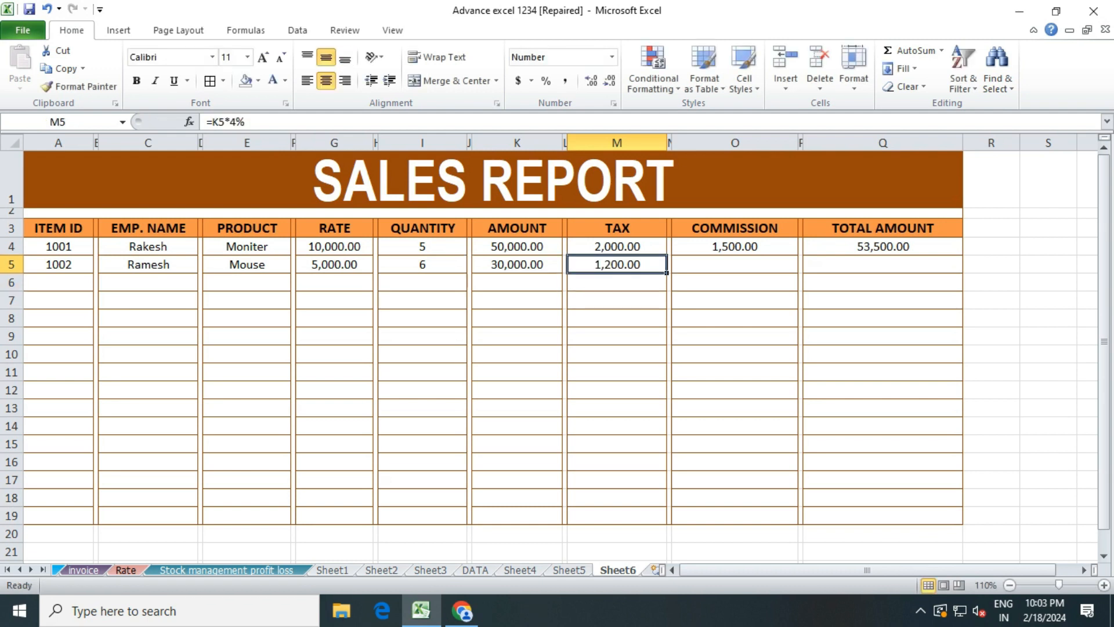
Calculate the commission in O5 as 3% of the amount with the formula =K5*3%
key(Right)
key(Right)
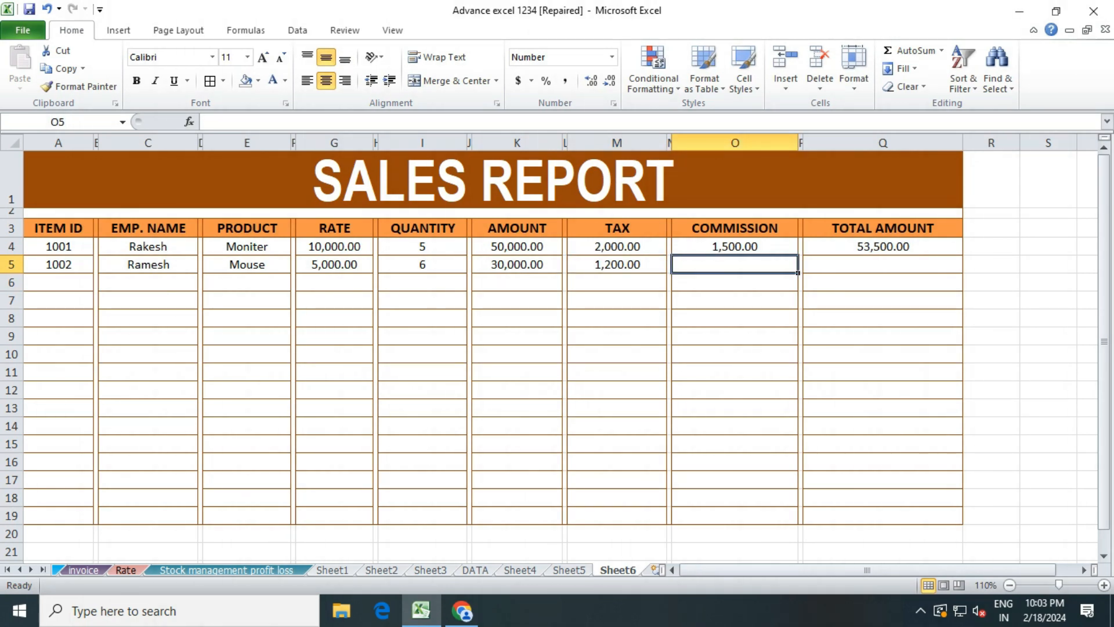
text(=)
key(Left)
key(Left)
key(Left)
key(Left)
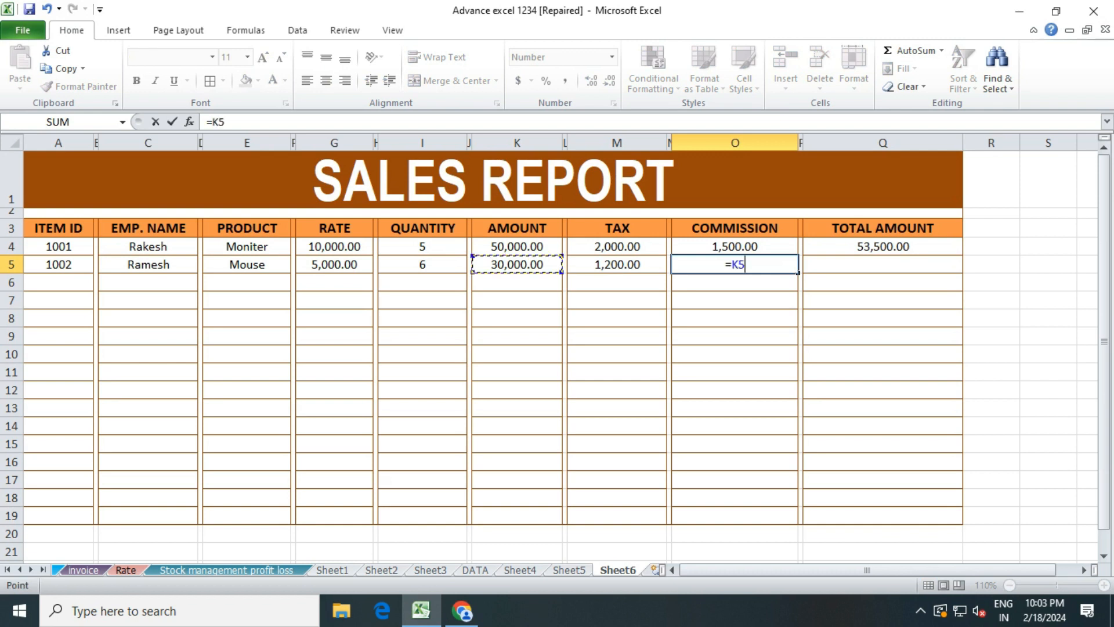
text(*3%)
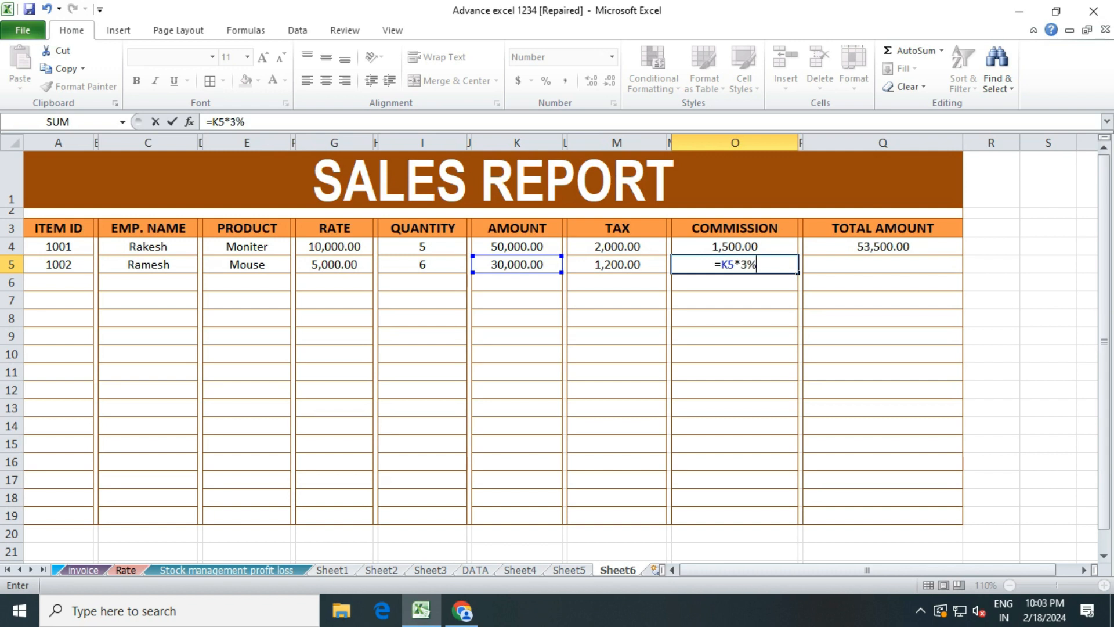
key(Return)
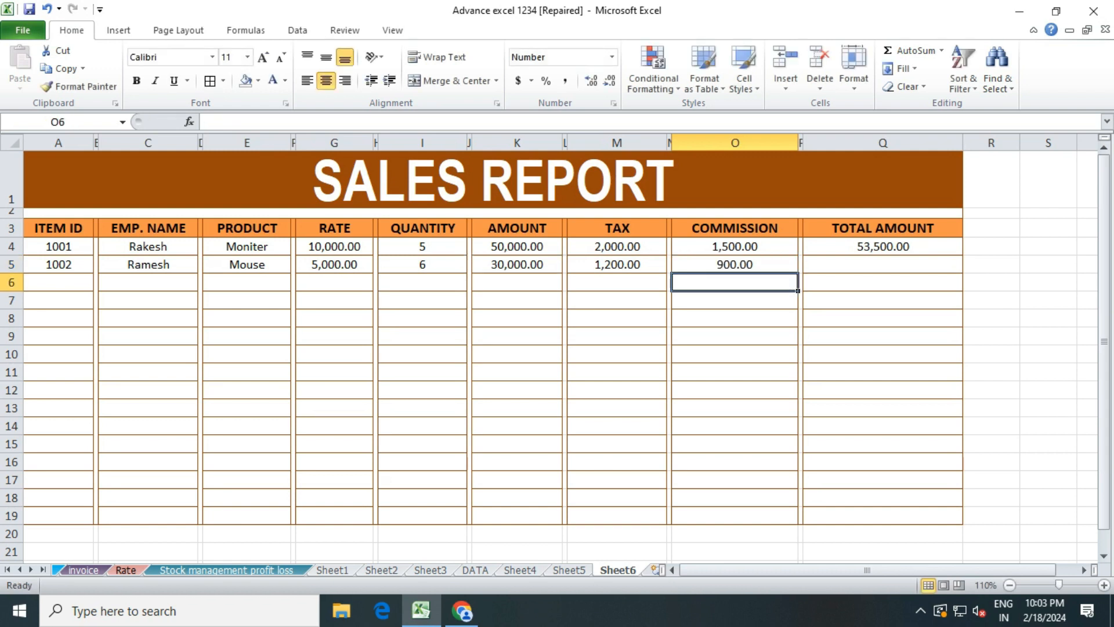
key(Up)
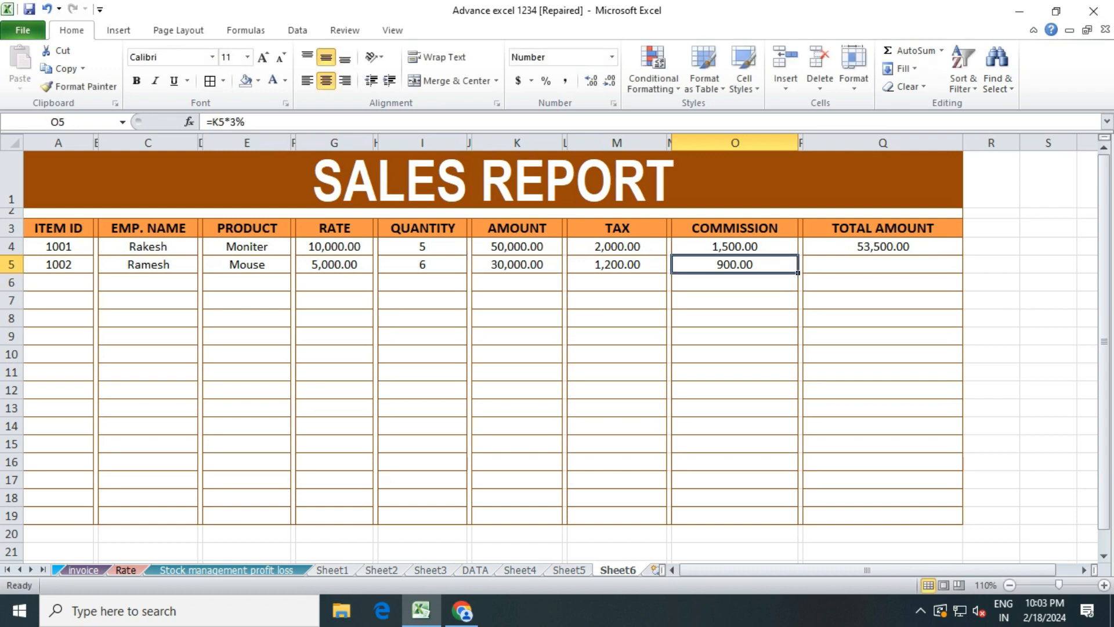
Calculate the total amount in Q5 by adding amount, tax and commission with the formula =SUM(K5:O5)
key(Right)
key(Right)
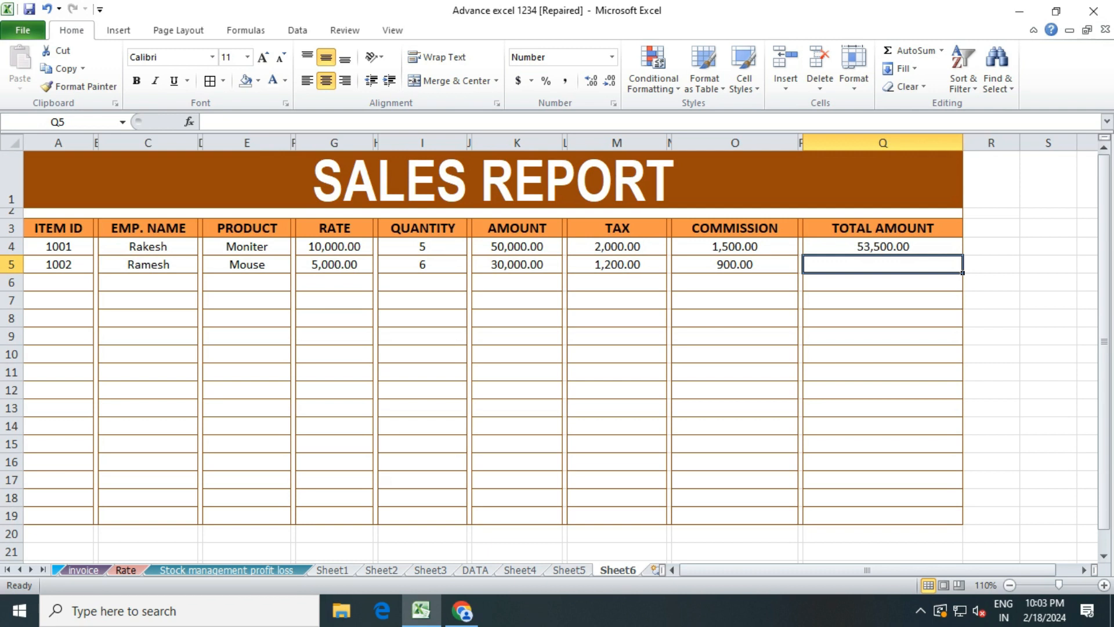
text(=sum)
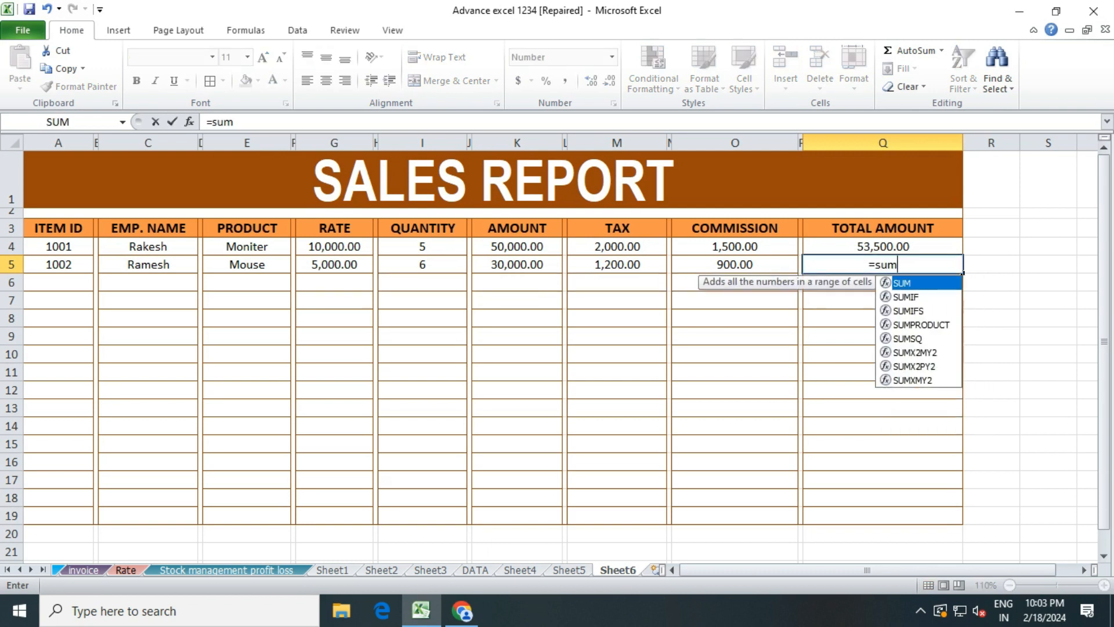
text(()
click(517, 265)
drag(517, 265, 735, 265)
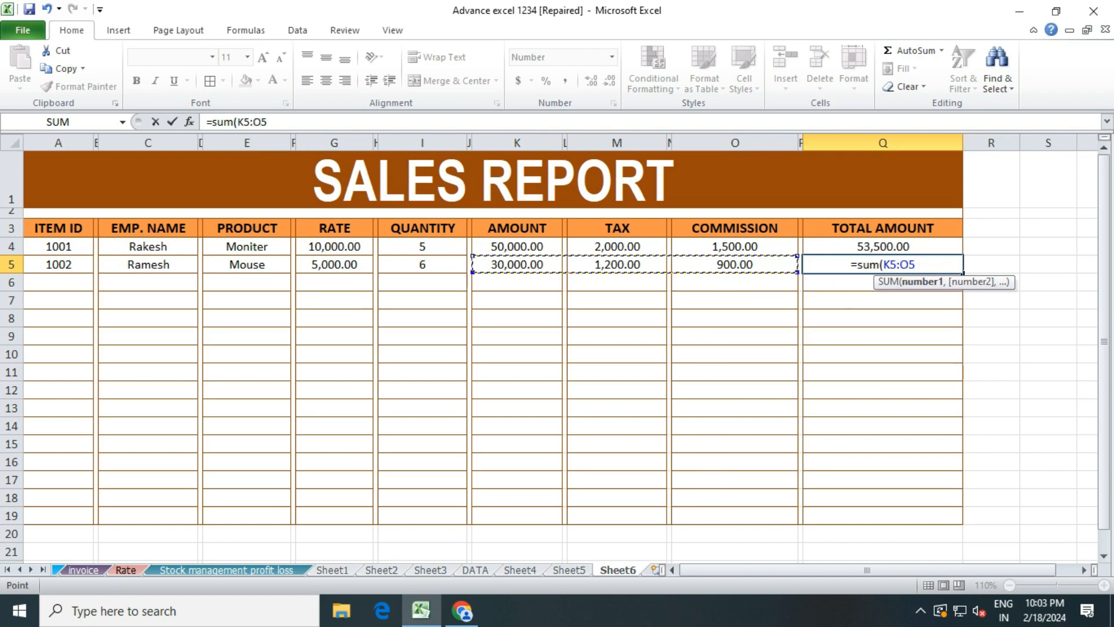
text())
key(Return)
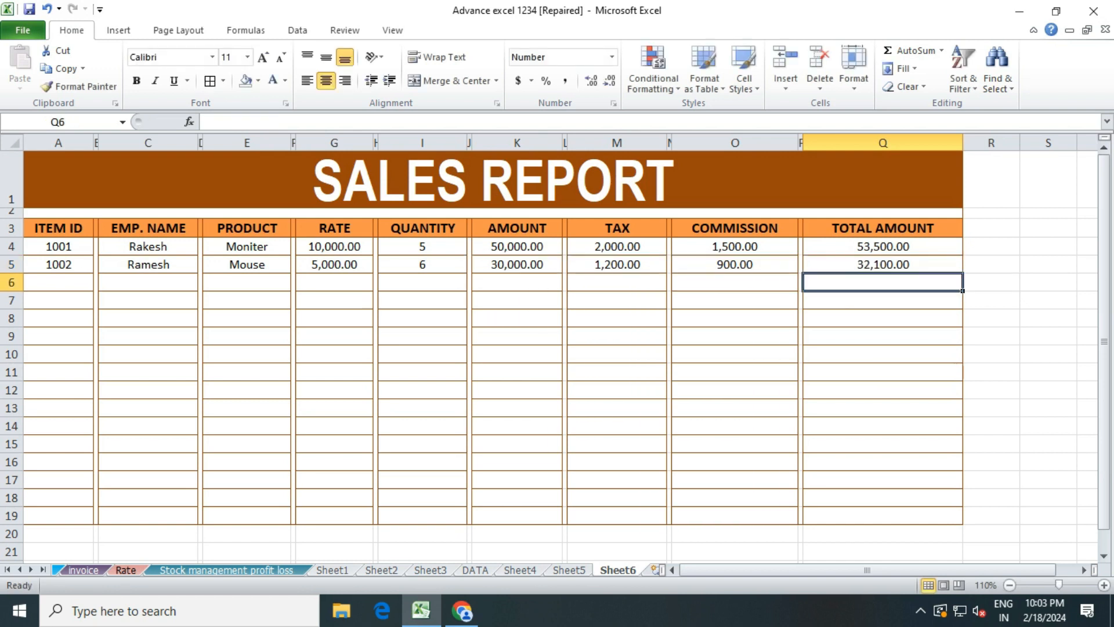
click(883, 264)
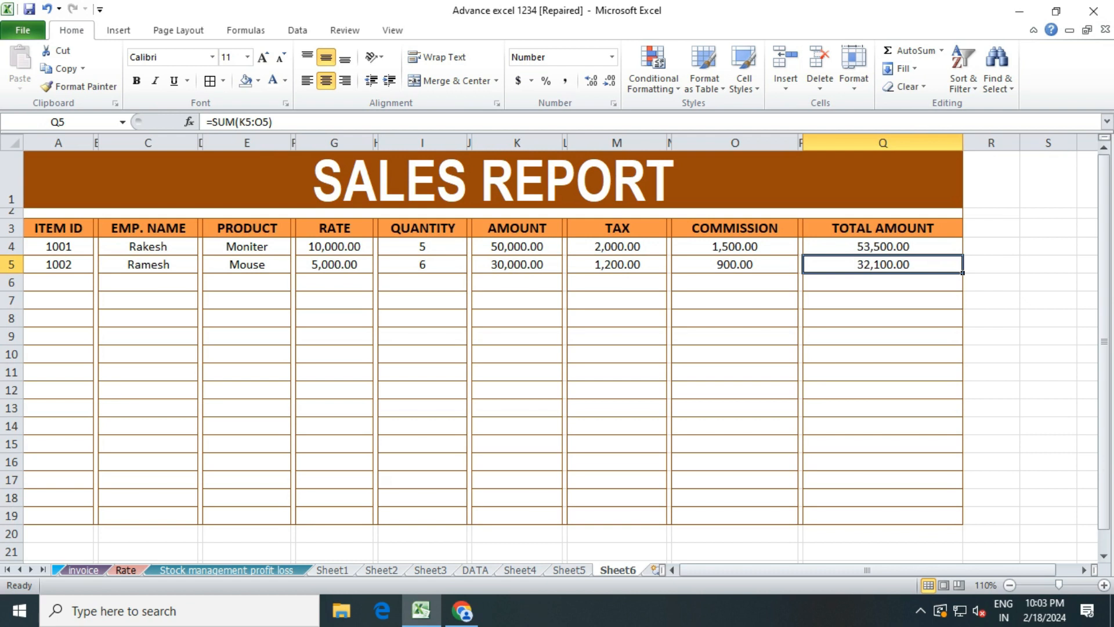
Extend the item ID series from A4:A5 down to A19 so the IDs run up to 1016
click(58, 282)
key(Up)
key(Up)
key(shift+Down)
drag(93, 272, 93, 516)
click(58, 372)
click(58, 301)
click(148, 282)
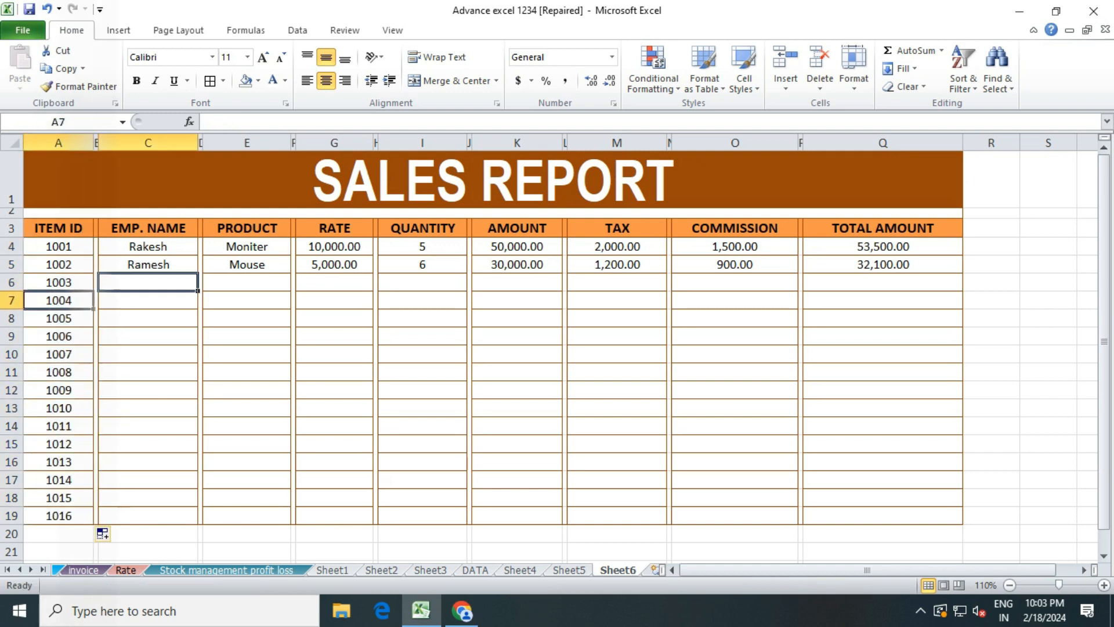
Fill the amount formula in K5 and the tax formula in M5 down to row 19
click(517, 283)
click(517, 265)
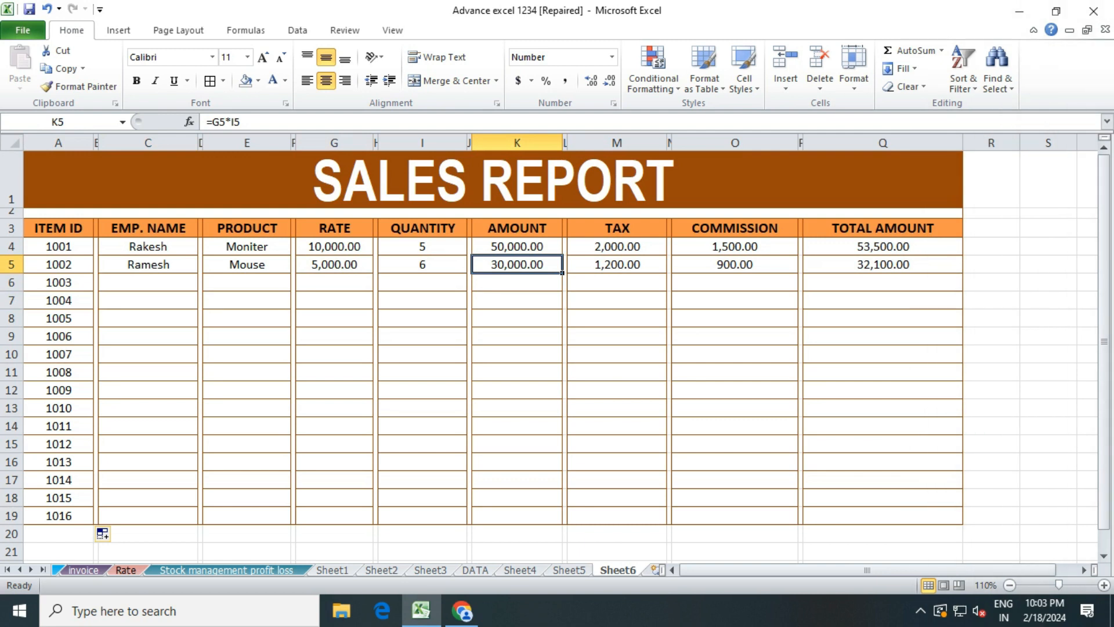
drag(563, 272, 562, 524)
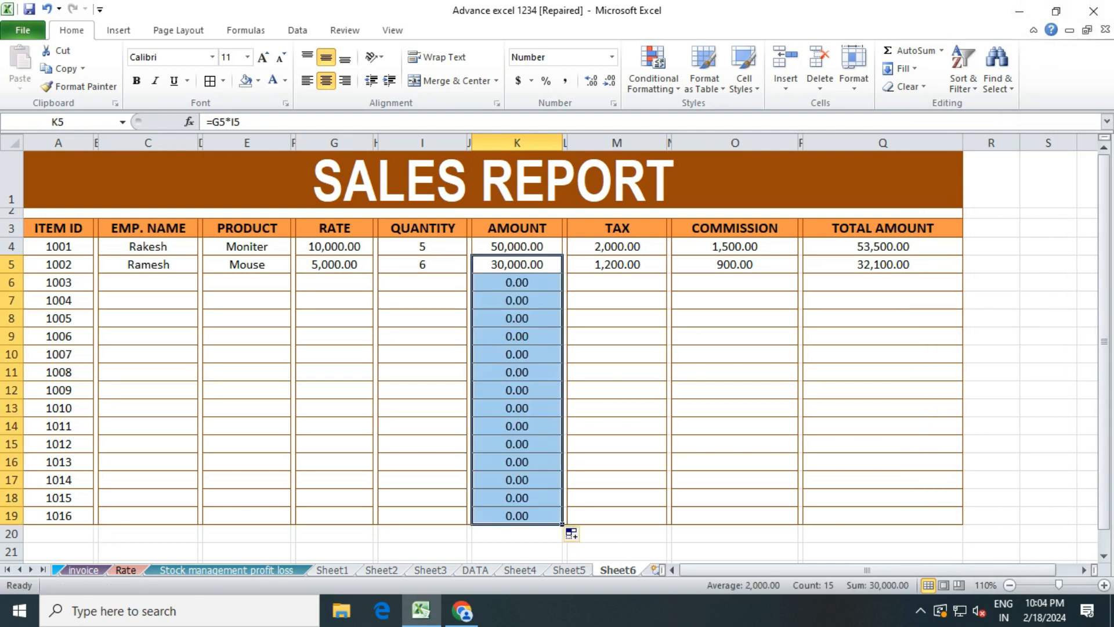
click(617, 265)
drag(667, 273, 667, 524)
Fill the commission formula in O5 and the total amount formula in Q5 down to row 19
click(735, 265)
drag(798, 272, 798, 524)
click(883, 264)
drag(962, 272, 963, 524)
click(883, 372)
click(882, 301)
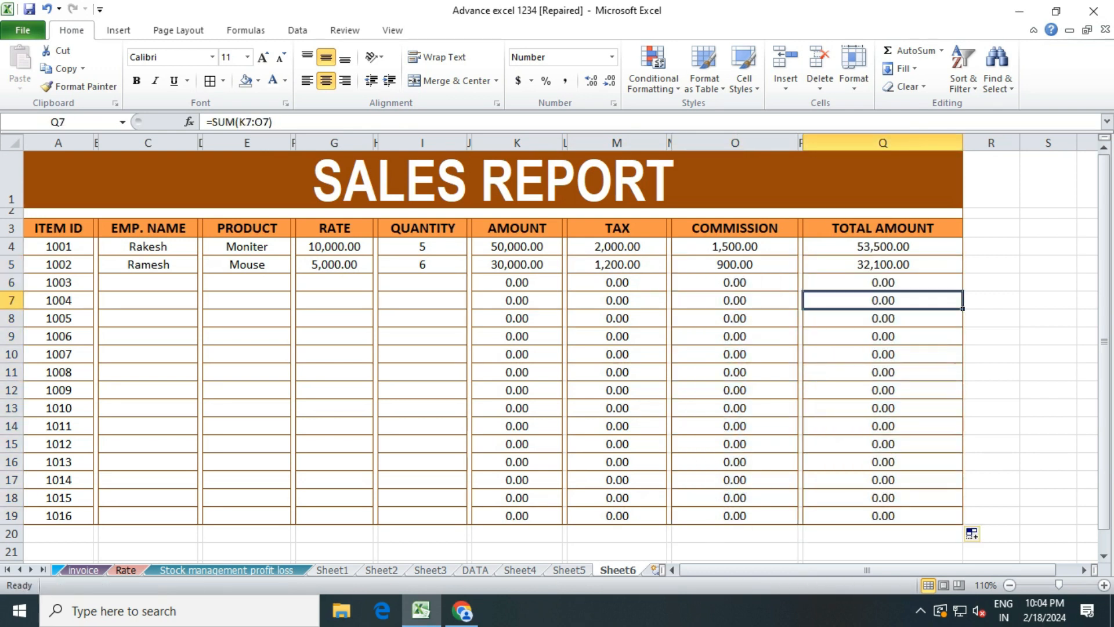
click(148, 282)
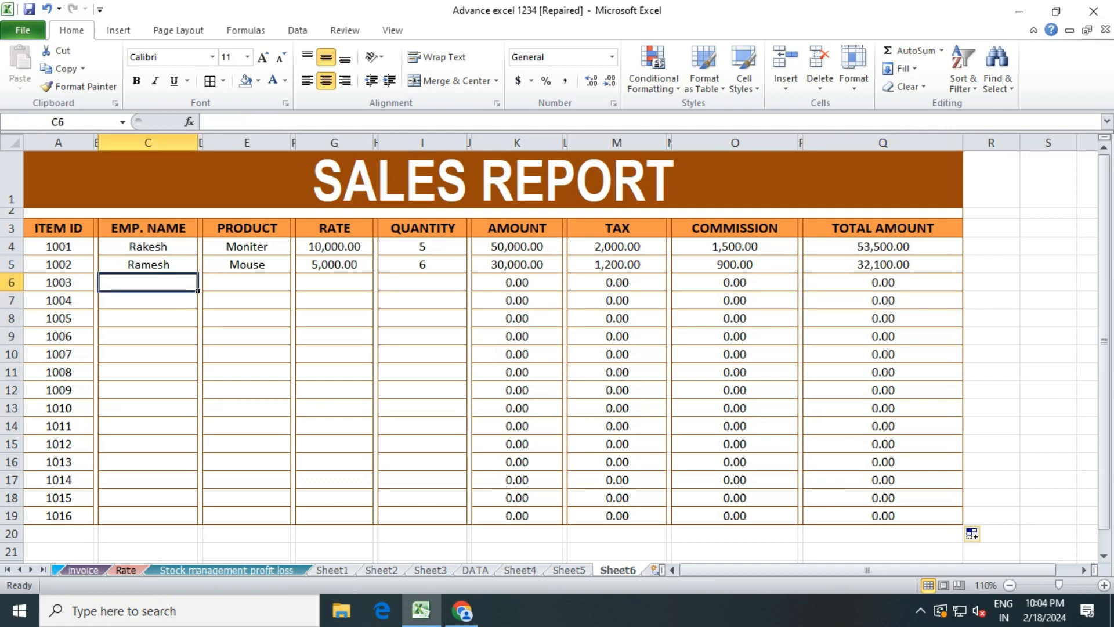
click(517, 301)
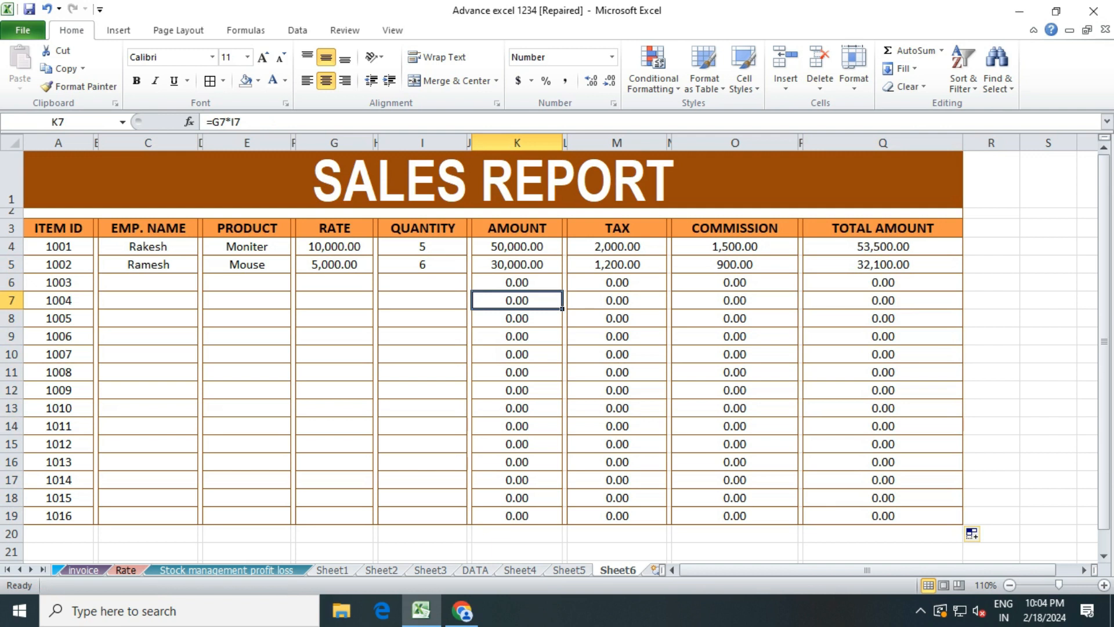
click(617, 283)
click(734, 283)
click(883, 282)
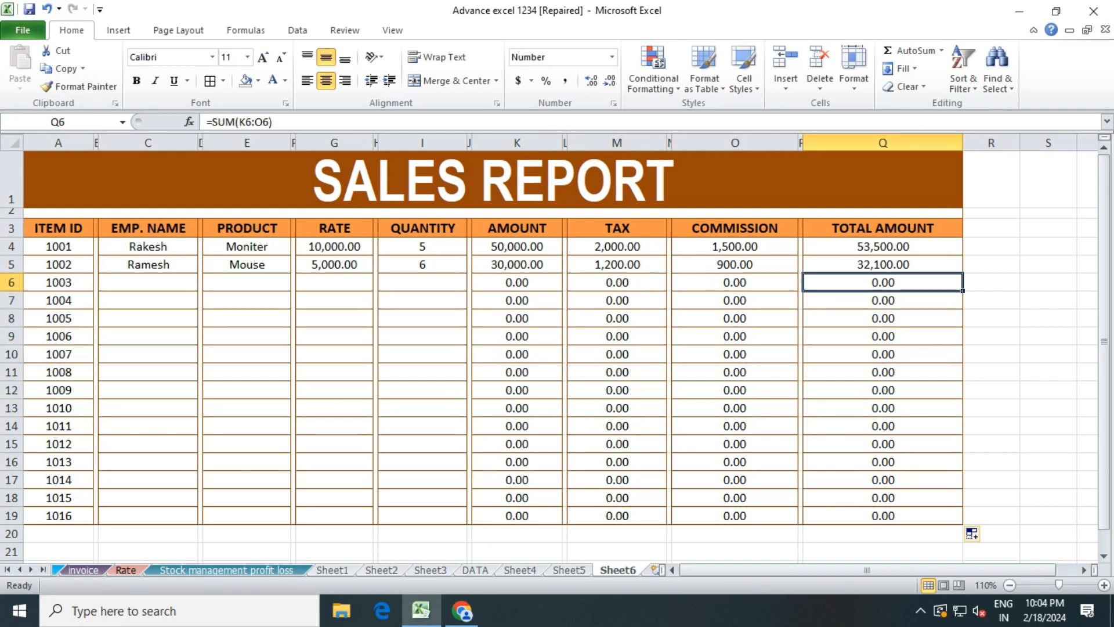
Fill row 6 with the employee's name and the product Laptop for item ID 1003
click(148, 283)
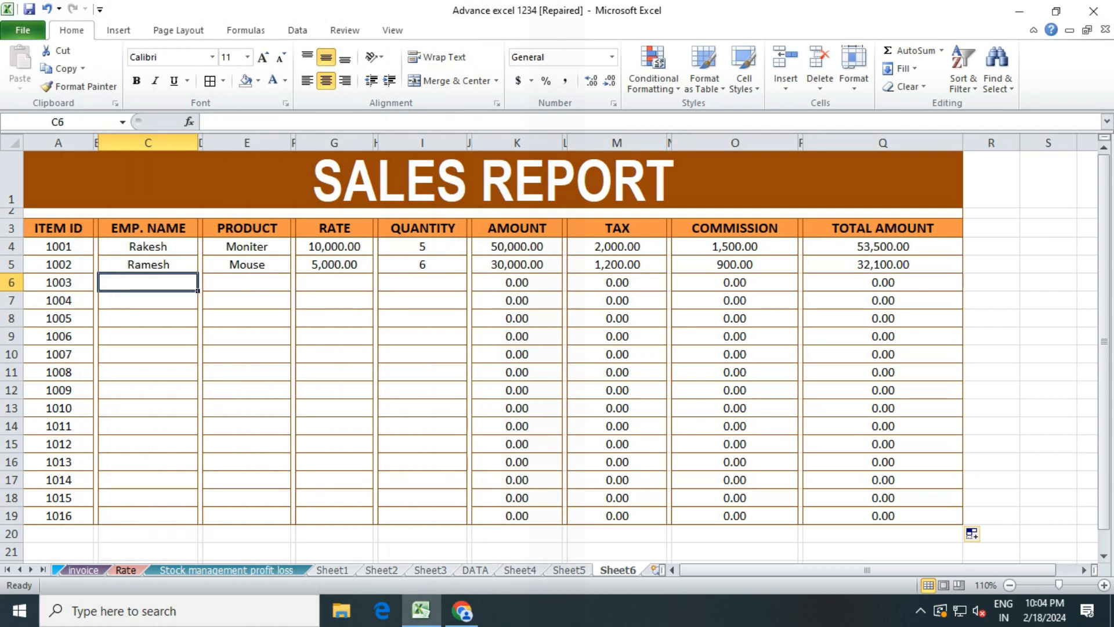
text(Mahesh)
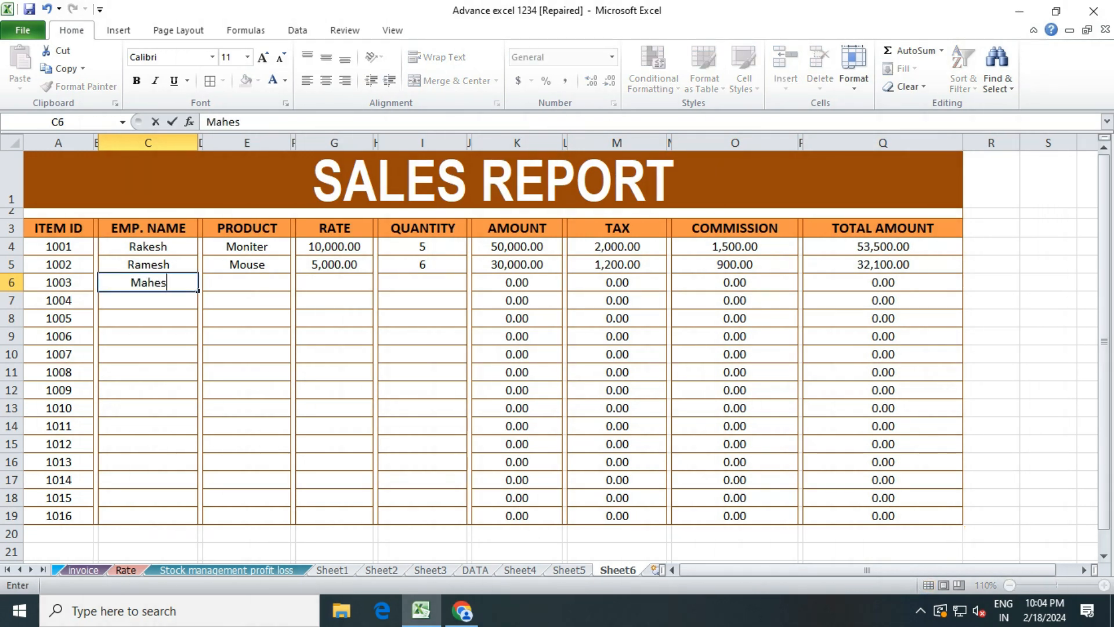
key(Tab)
key(Tab)
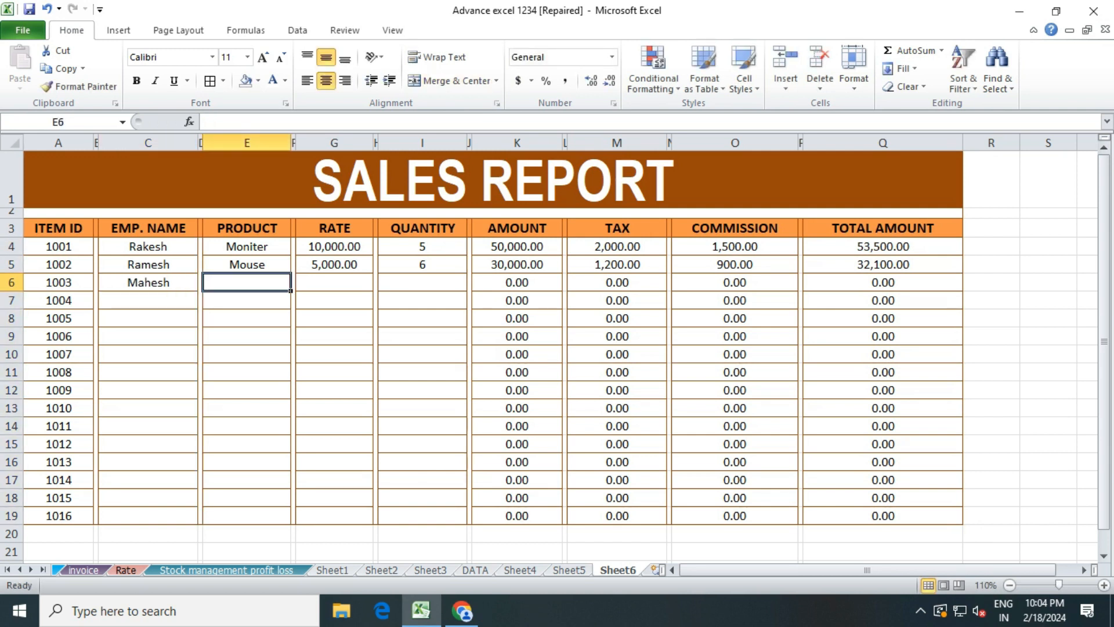
text(Lap)
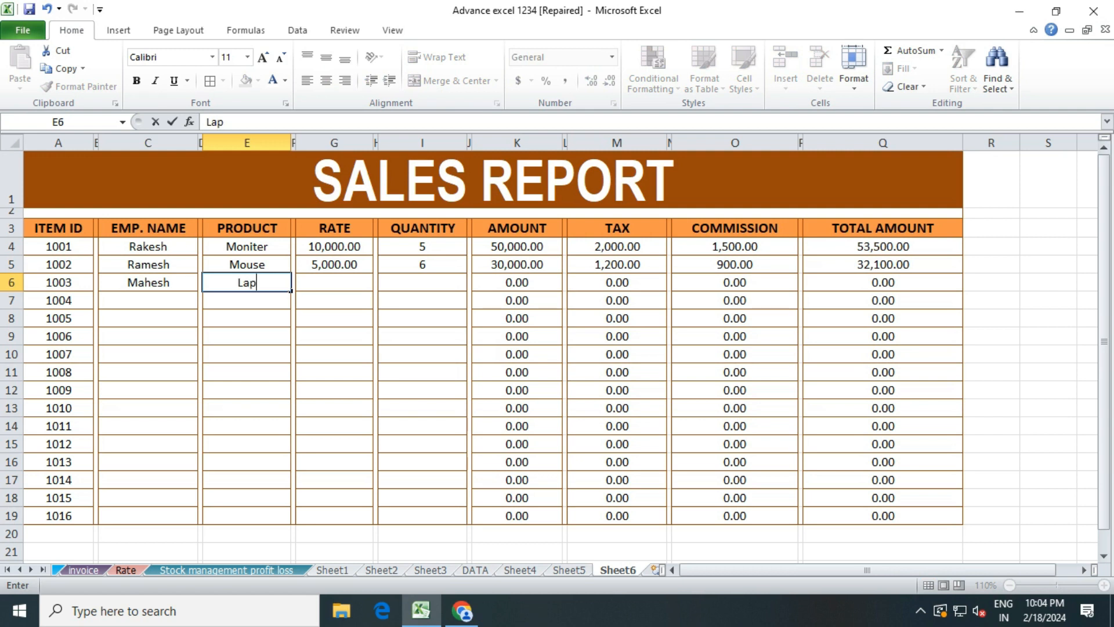
text(top)
key(Tab)
key(Tab)
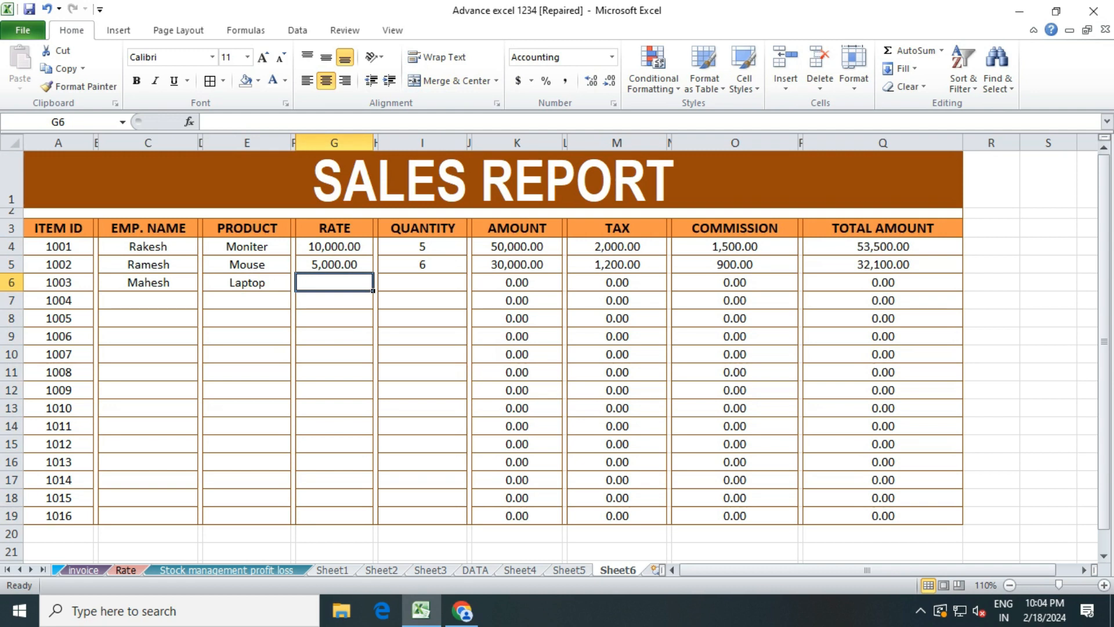
Enter a rate of 25000 for the Laptop in row 6
text(25000)
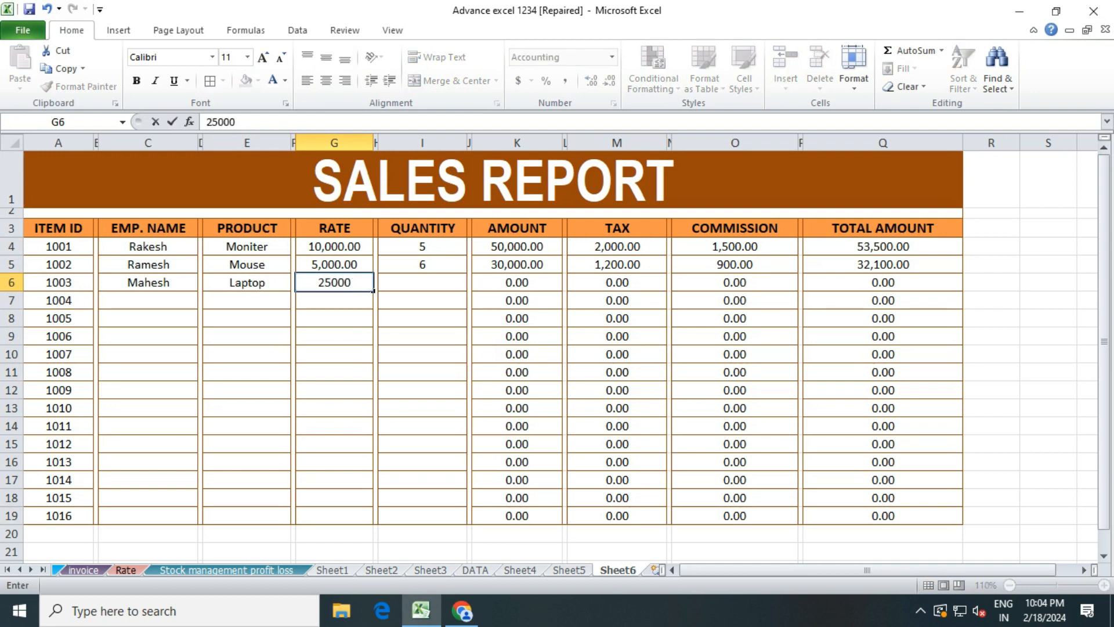
key(Tab)
key(Tab)
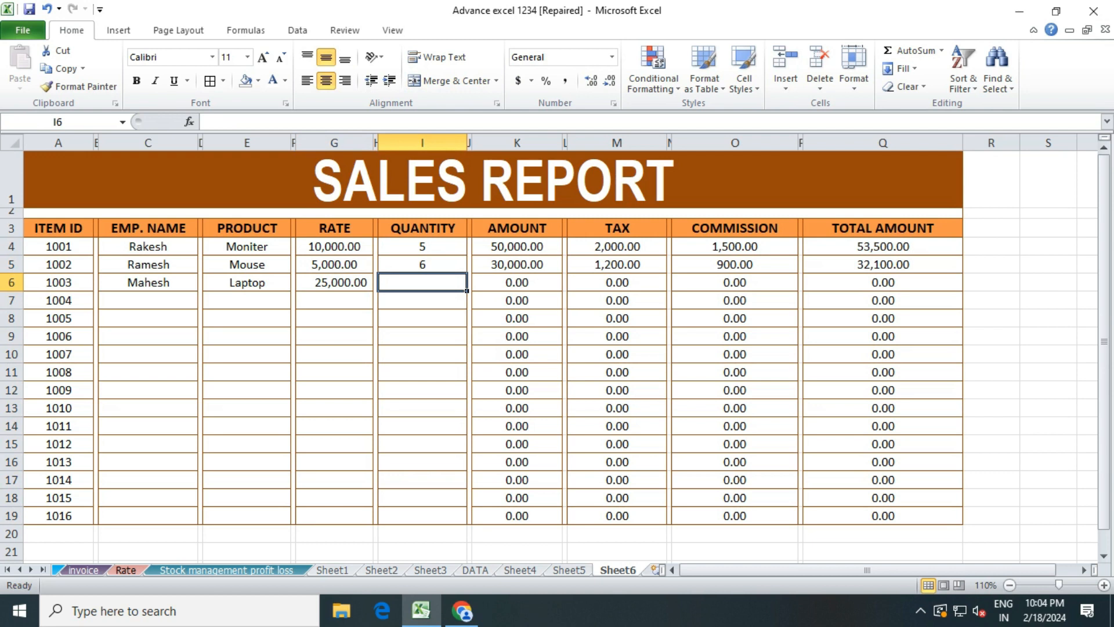
Enter a quantity of 5 for the Laptop in row 6
text(5)
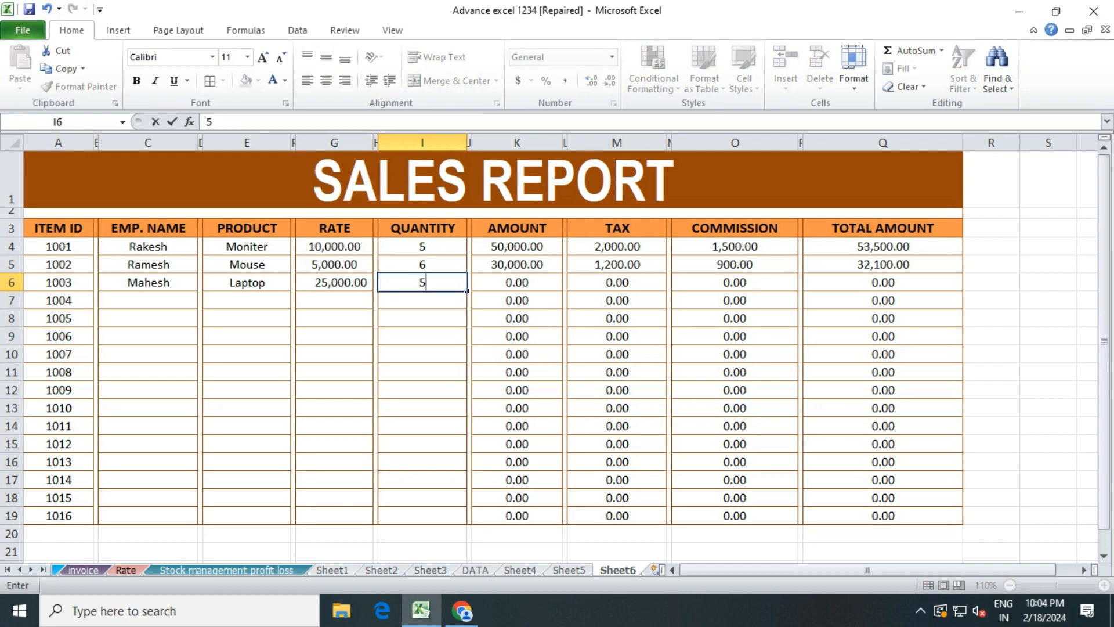
key(Return)
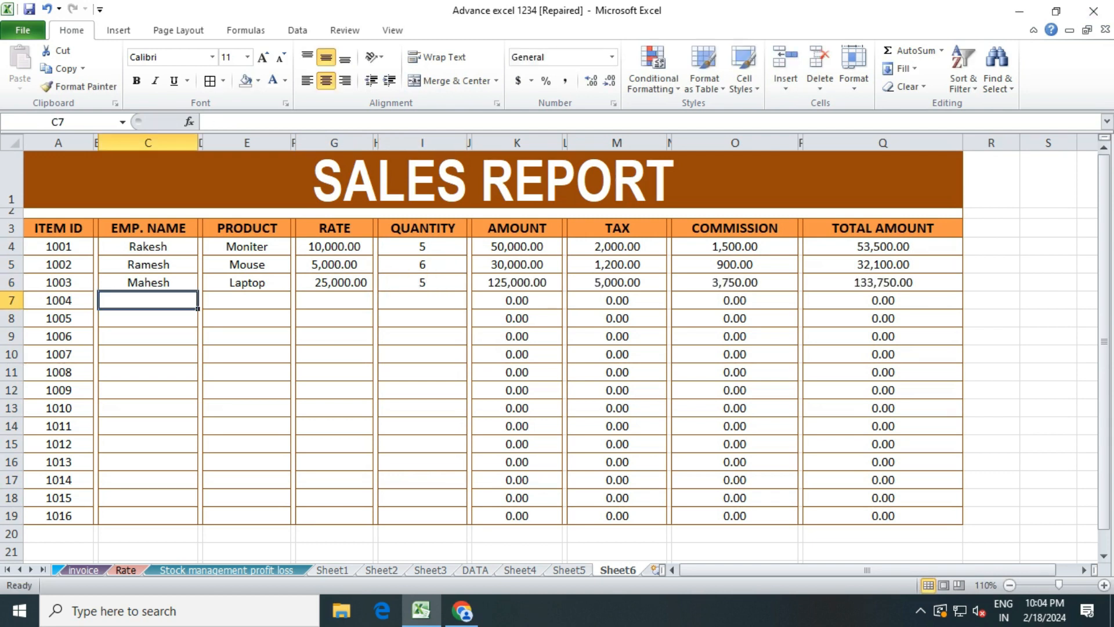
Check the amount, tax, commission and total amount formulas in row 6 against the Laptop's rate and quantity
click(518, 283)
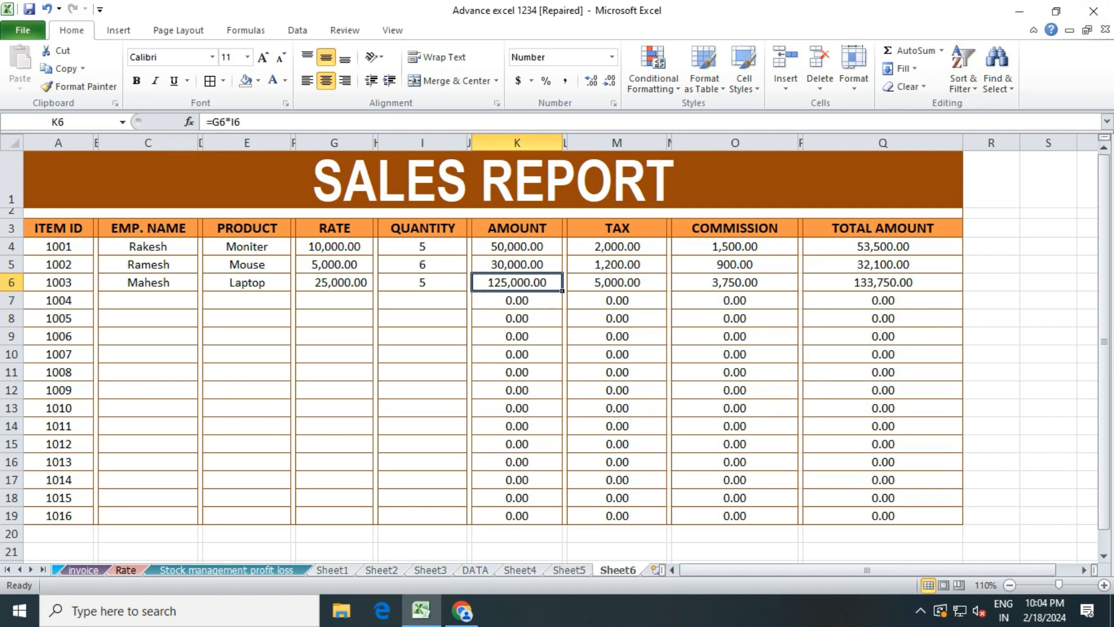
click(335, 283)
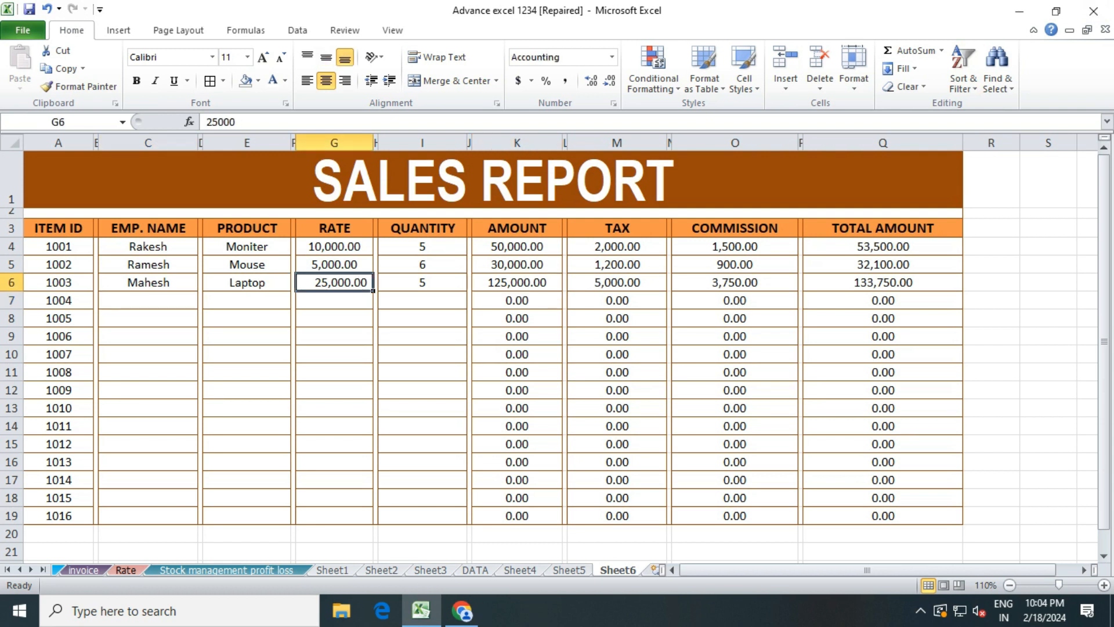
click(422, 283)
click(517, 283)
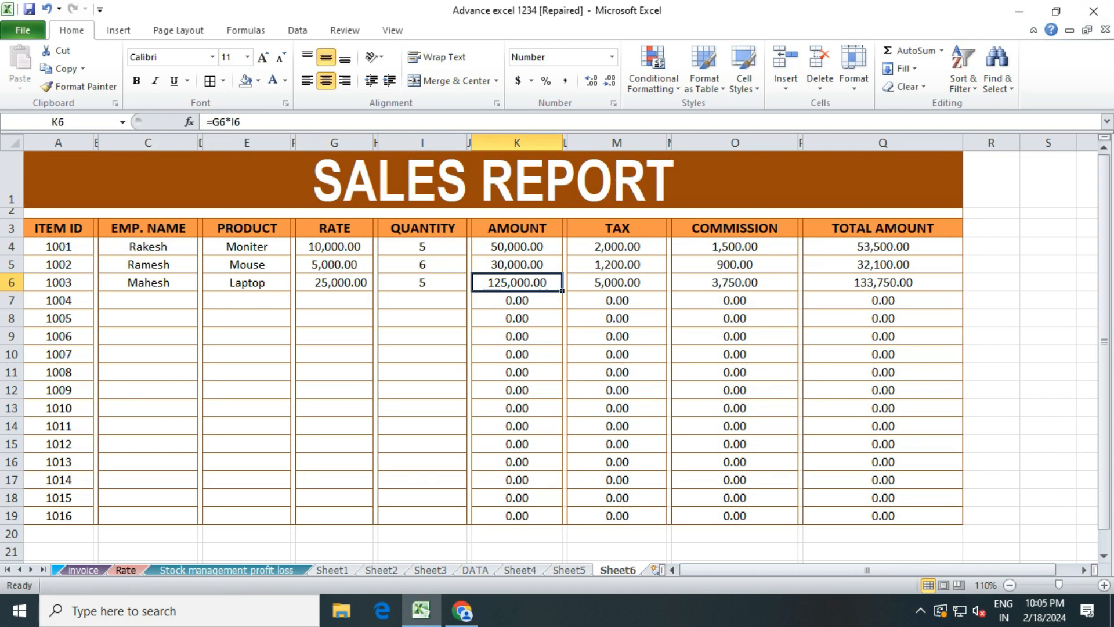
click(617, 283)
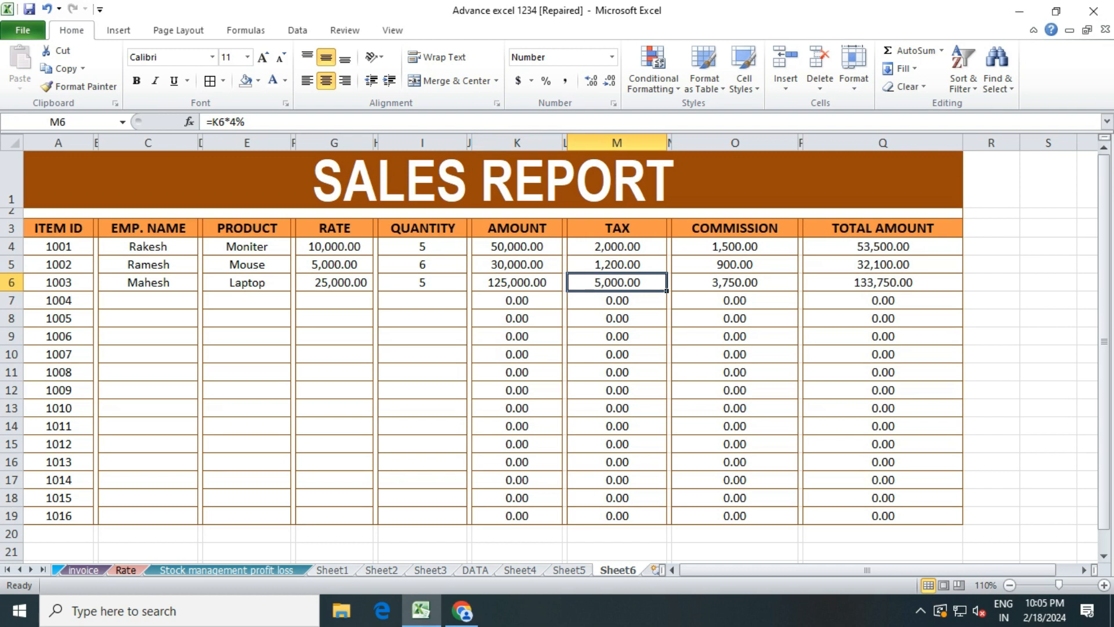
click(735, 283)
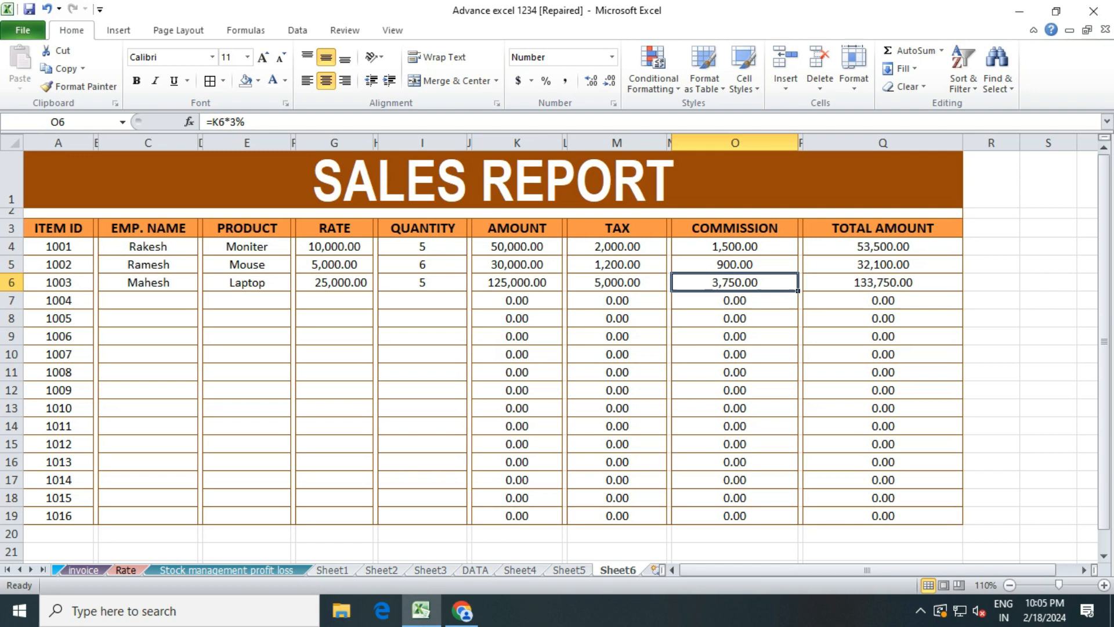
click(883, 283)
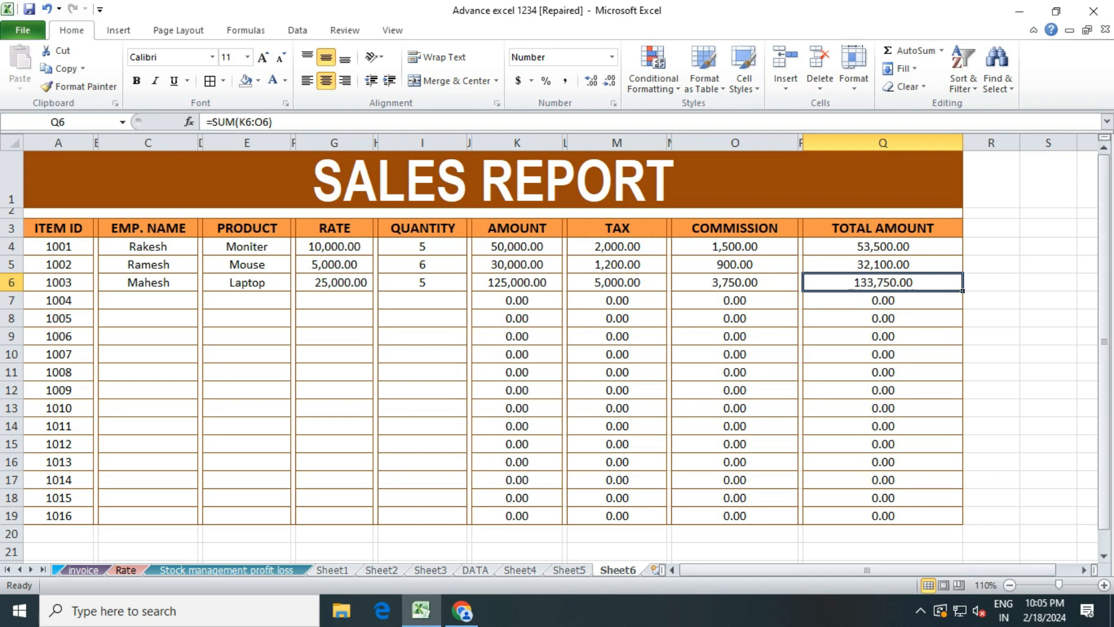
click(247, 318)
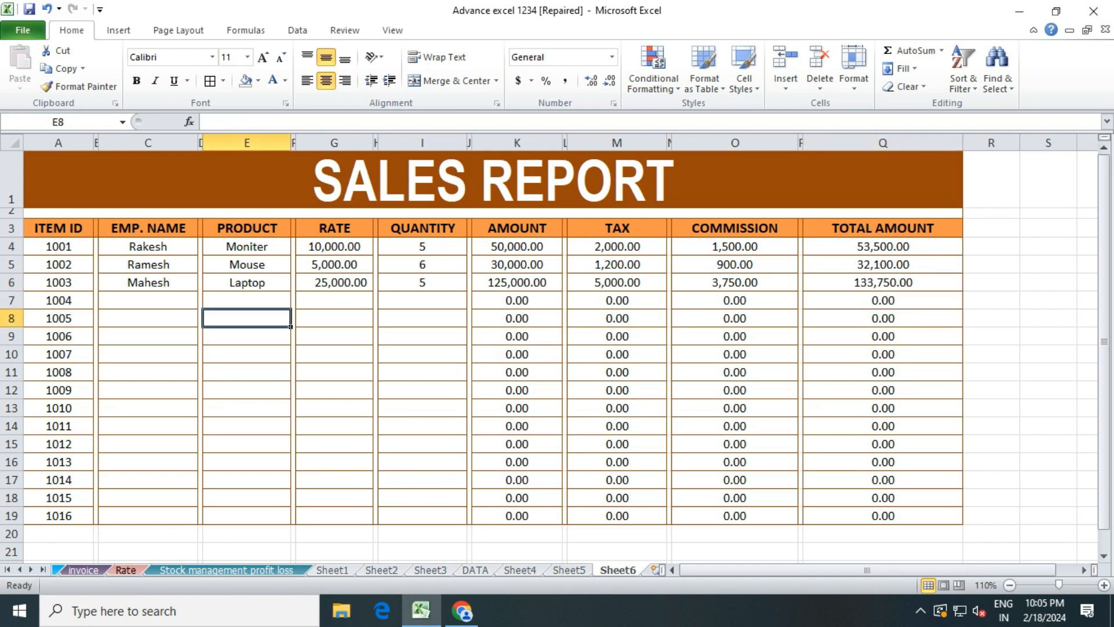